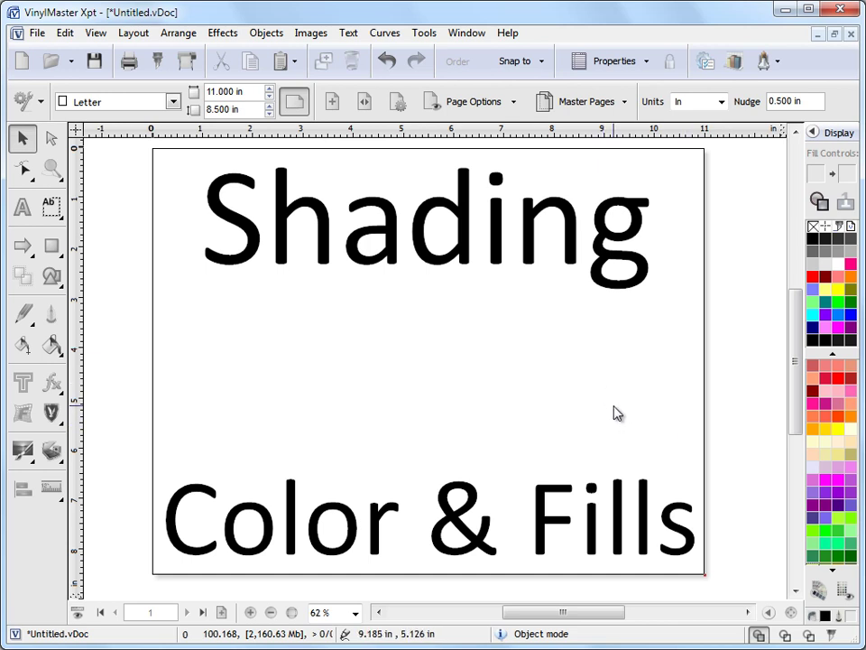
Type a lowercase 'a' with the Text tool on the empty canvas beside the page.
{"action": "left_click_drag", "start_coordinate": [619, 620], "coordinate": [477, 614]}
{"action": "scroll", "coordinate": [364, 400], "scroll_direction": "down", "scroll_amount": 1}
{"action": "scroll", "coordinate": [364, 400], "scroll_direction": "down", "scroll_amount": 1}
{"action": "left_click", "coordinate": [20, 206]}
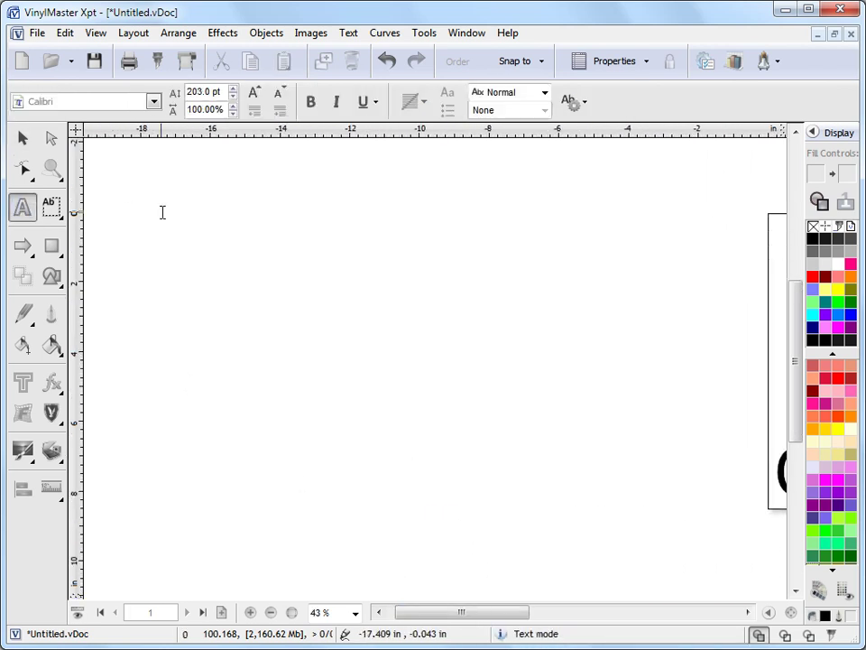
{"action": "left_click", "coordinate": [163, 242]}
{"action": "type", "text": "a"}
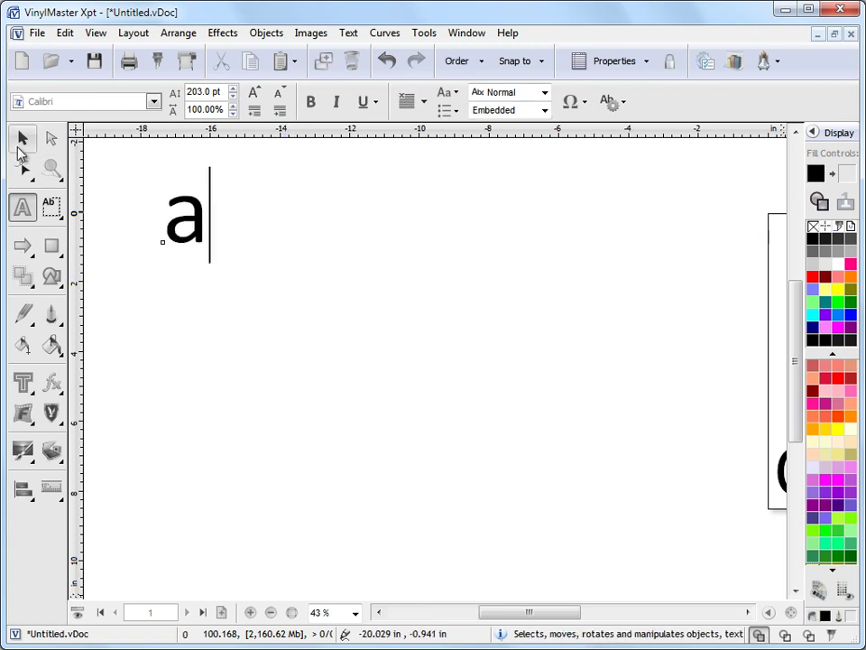
Enlarge the 'a' to about 1428.9 pt, make it bold, and move it into place.
{"action": "left_click", "coordinate": [23, 137]}
{"action": "left_click_drag", "start_coordinate": [203, 250], "coordinate": [552, 540]}
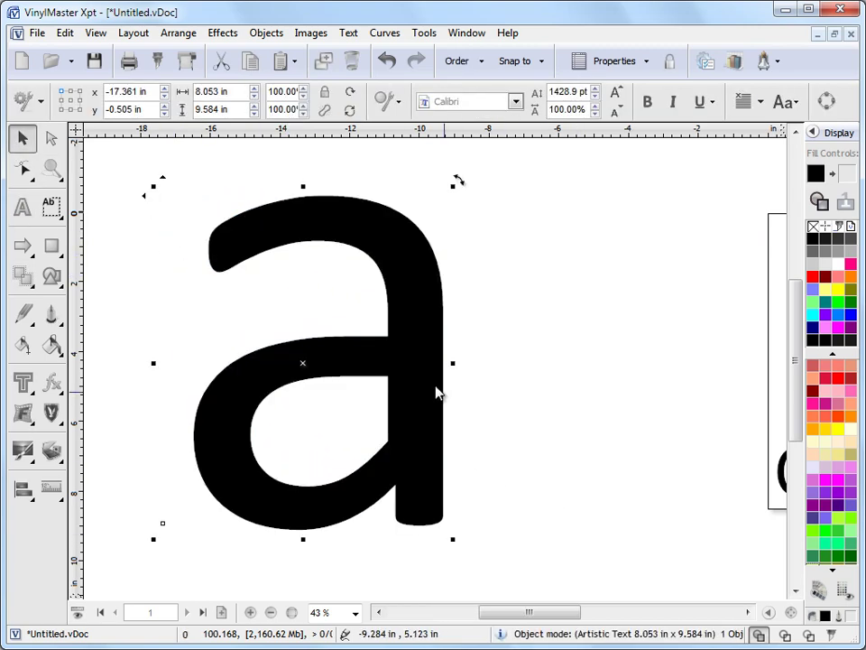
{"action": "left_click_drag", "start_coordinate": [437, 392], "coordinate": [391, 394]}
{"action": "left_click", "coordinate": [648, 102]}
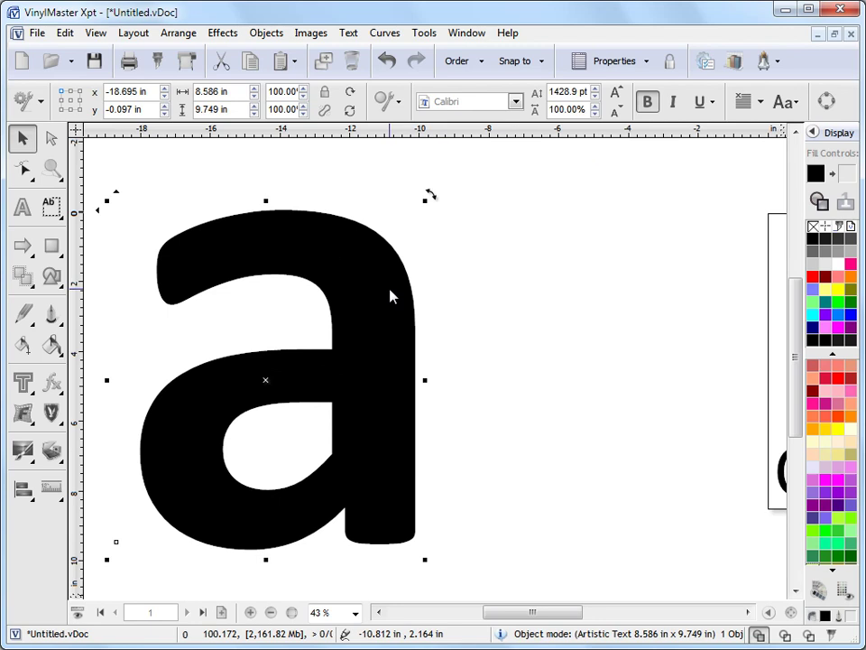
{"action": "left_click_drag", "start_coordinate": [391, 296], "coordinate": [352, 281]}
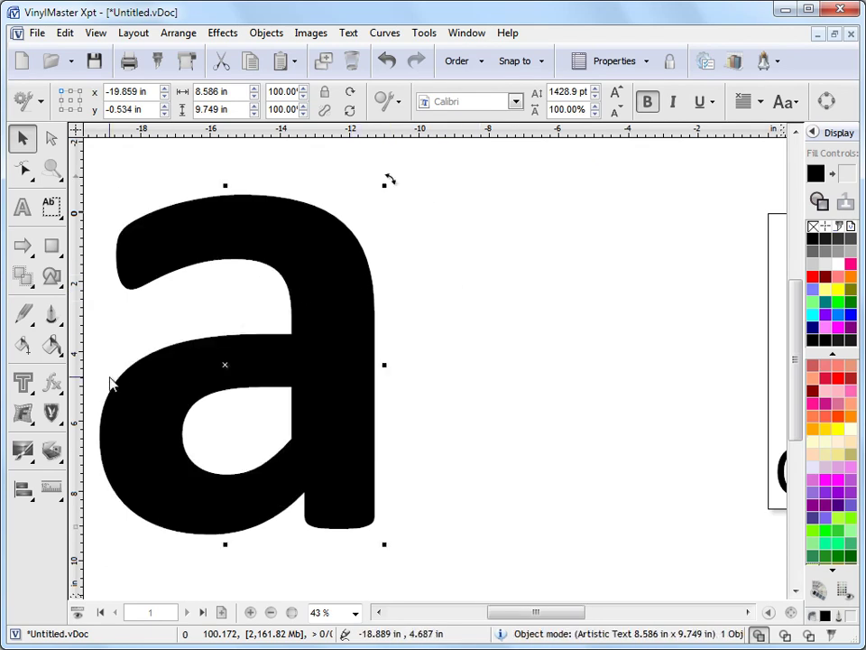
Apply the Assorted > Gloss Red preset from the Effects Library to the big 'a'.
{"action": "left_click", "coordinate": [60, 384]}
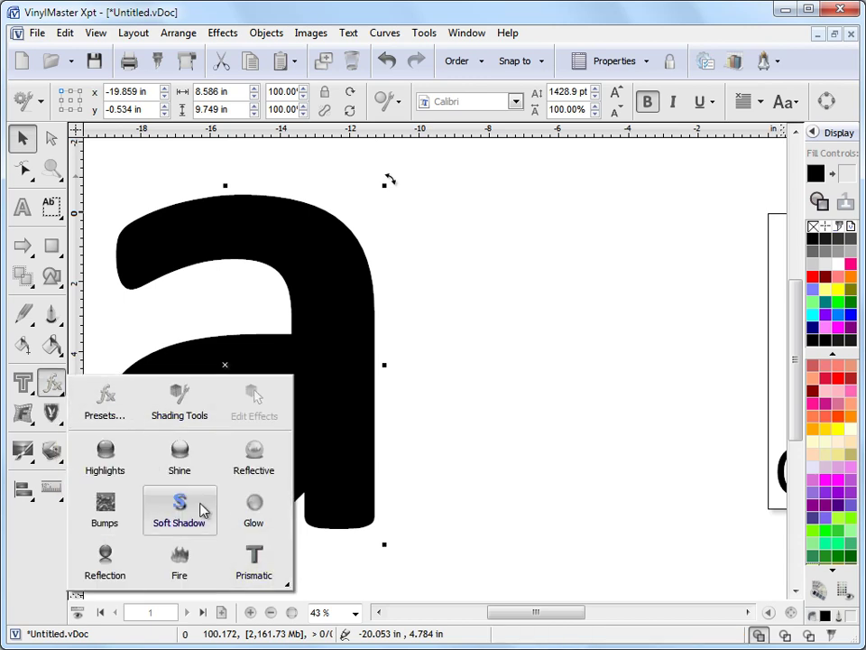
{"action": "left_click", "coordinate": [120, 416]}
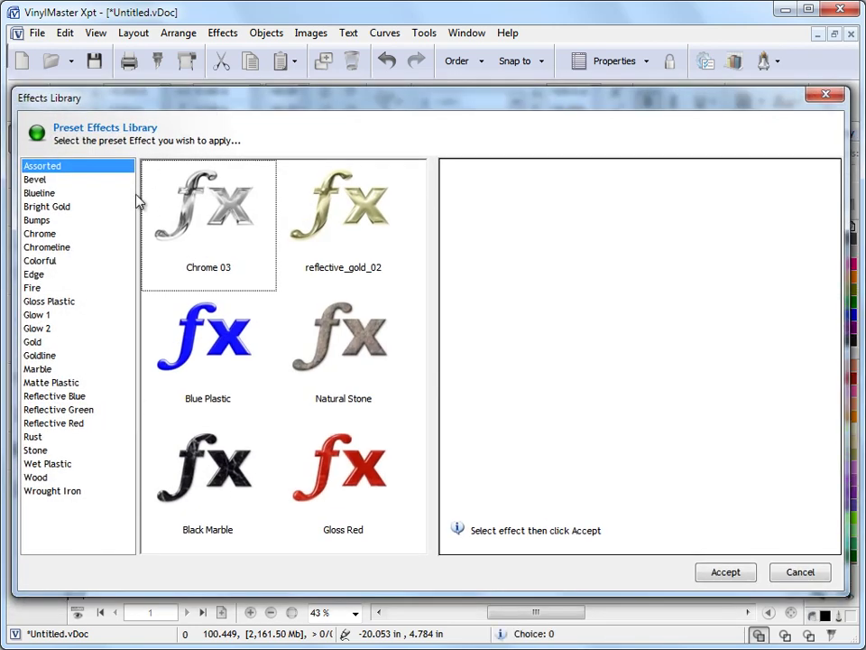
{"action": "left_click", "coordinate": [54, 490]}
{"action": "left_click", "coordinate": [56, 422]}
{"action": "left_click", "coordinate": [54, 355]}
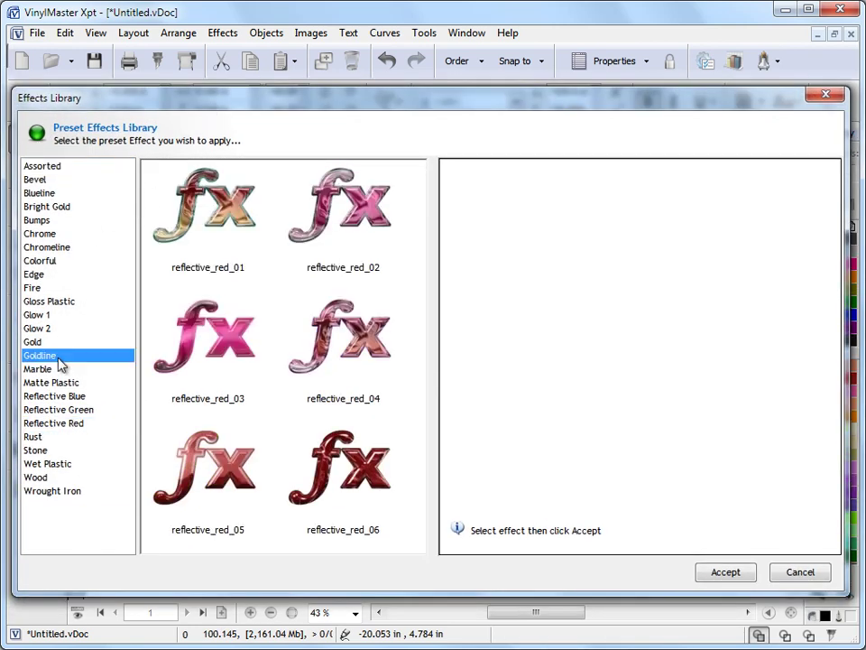
{"action": "left_click", "coordinate": [42, 166]}
{"action": "left_click", "coordinate": [332, 476]}
{"action": "left_click", "coordinate": [743, 576]}
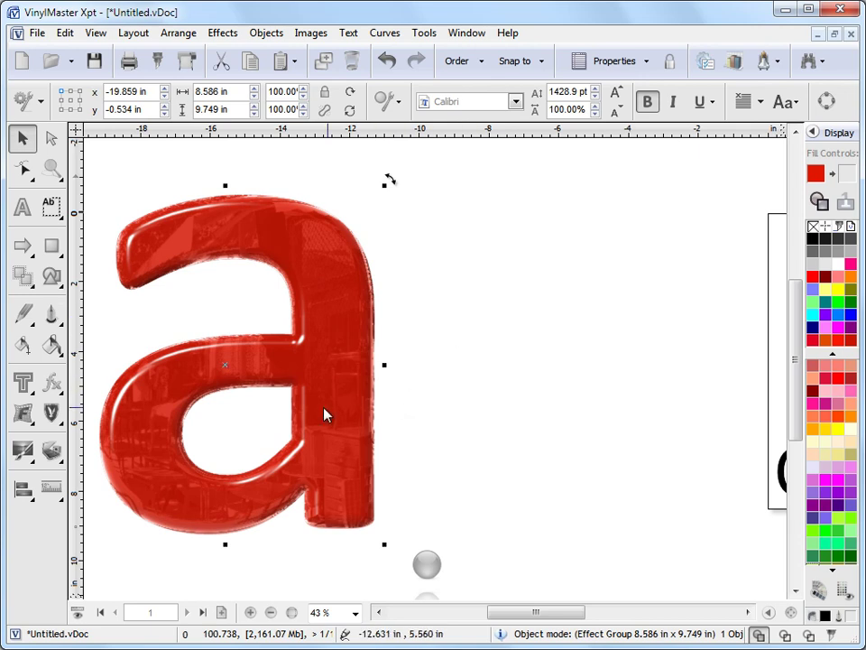
Switch the red 'a' into Shading Tools editing and close the Effects menu unused.
{"action": "left_click", "coordinate": [63, 388]}
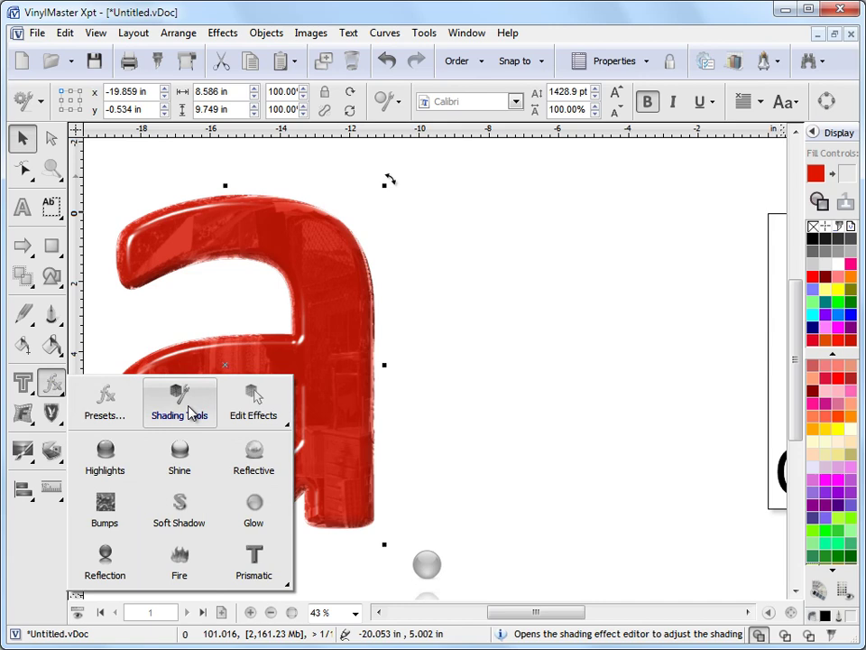
{"action": "left_click", "coordinate": [427, 567]}
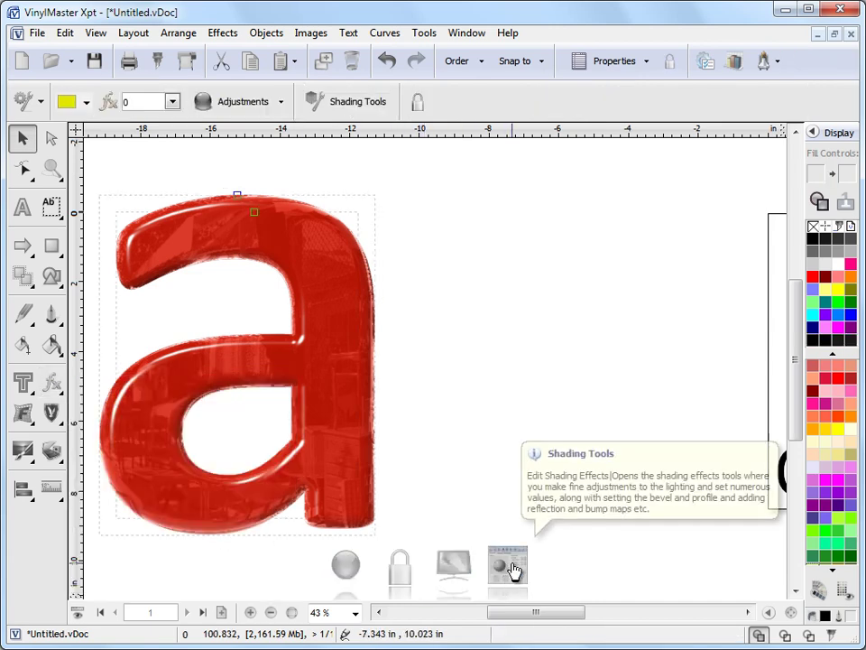
{"action": "left_click", "coordinate": [224, 35]}
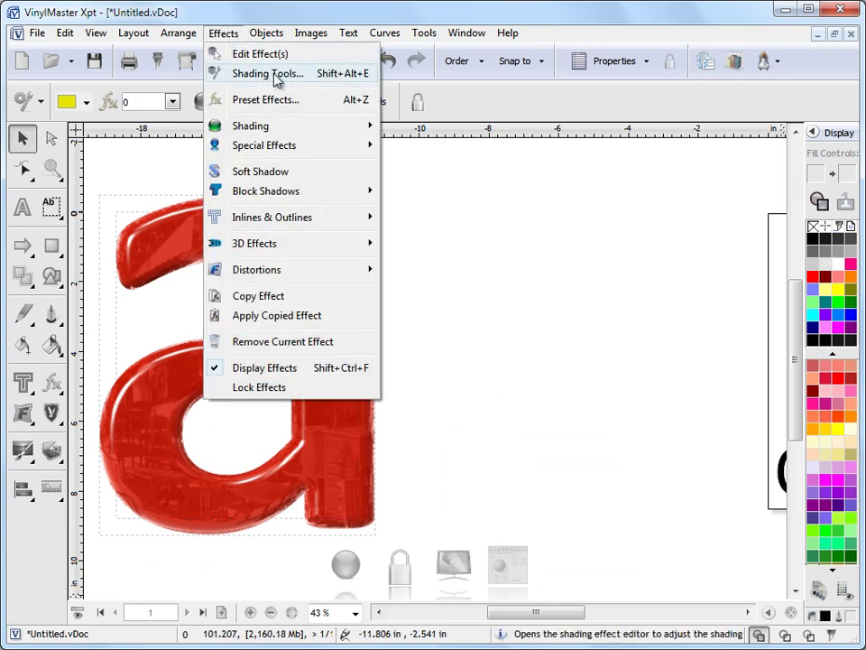
{"action": "left_click", "coordinate": [462, 118]}
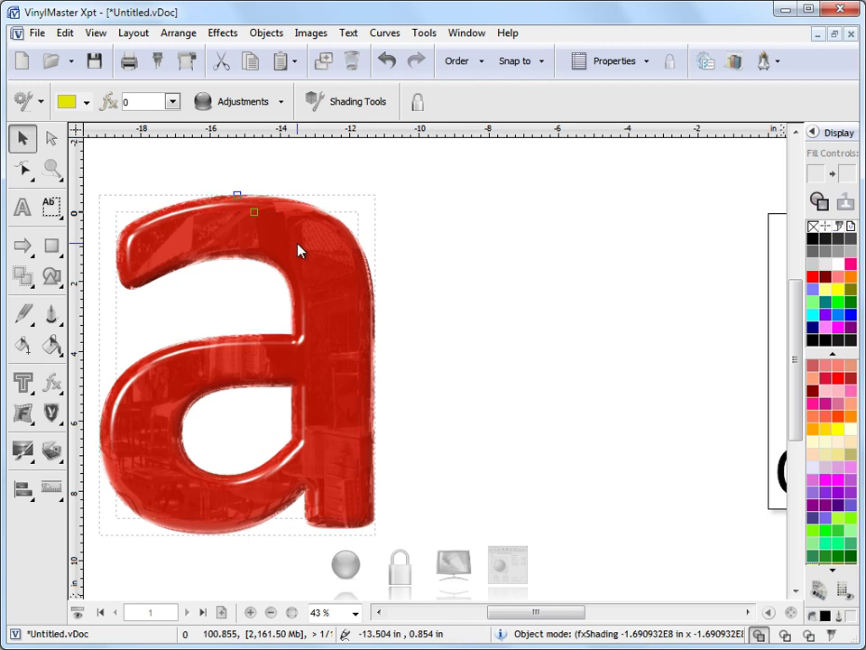
Open the Shading Effects Editor, move it clear of the letter, and nudge Light Source 1.
{"action": "left_click", "coordinate": [367, 107]}
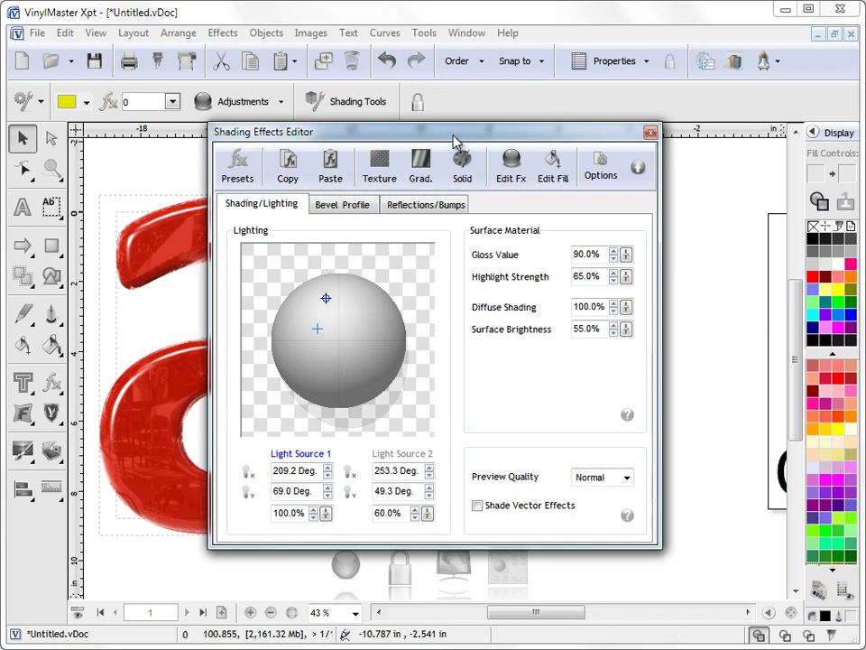
{"action": "mouse_move", "coordinate": [456, 142]}
{"action": "left_mouse_down"}
{"action": "mouse_move", "coordinate": [567, 108]}
{"action": "mouse_move", "coordinate": [655, 28]}
{"action": "left_mouse_up"}
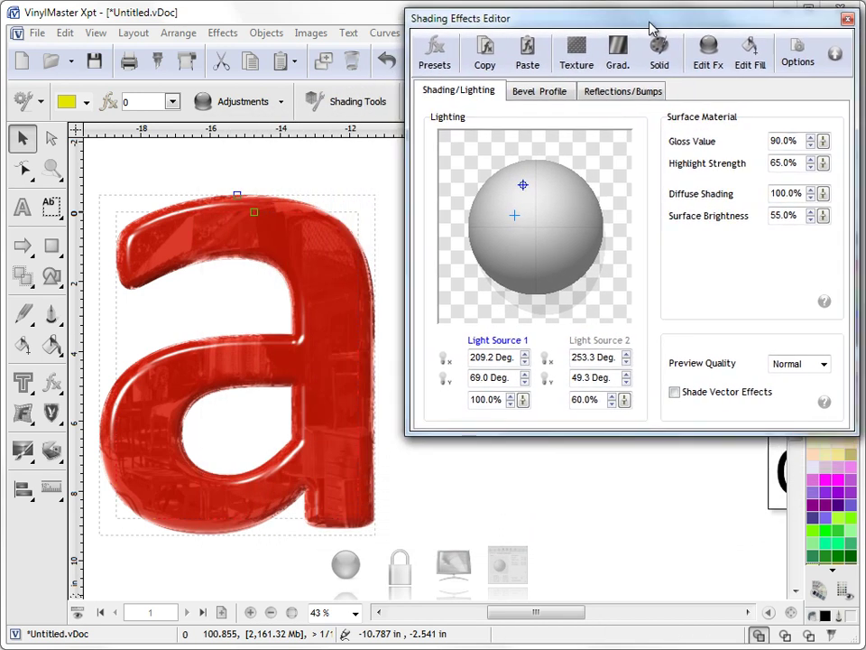
{"action": "left_click", "coordinate": [838, 56]}
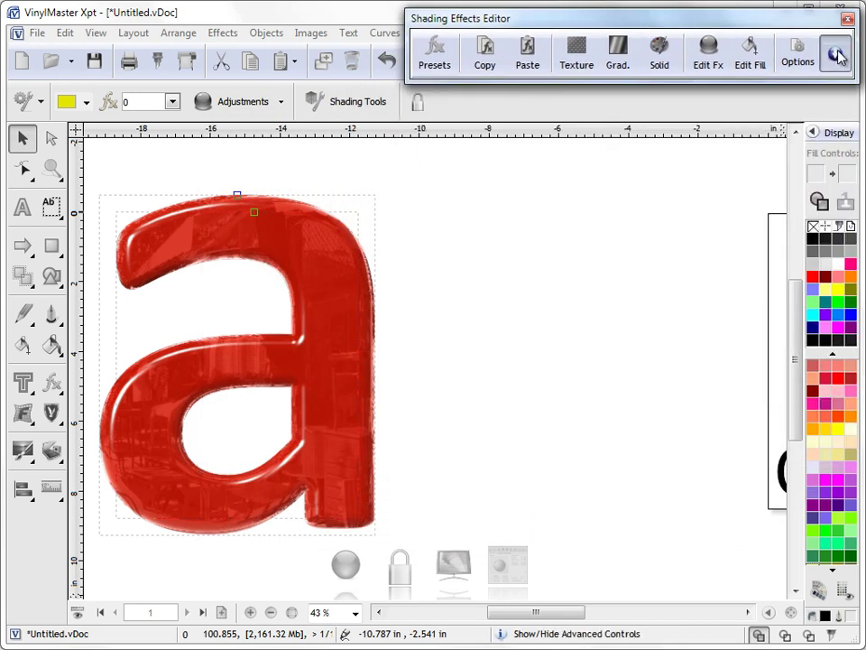
{"action": "left_click", "coordinate": [838, 56]}
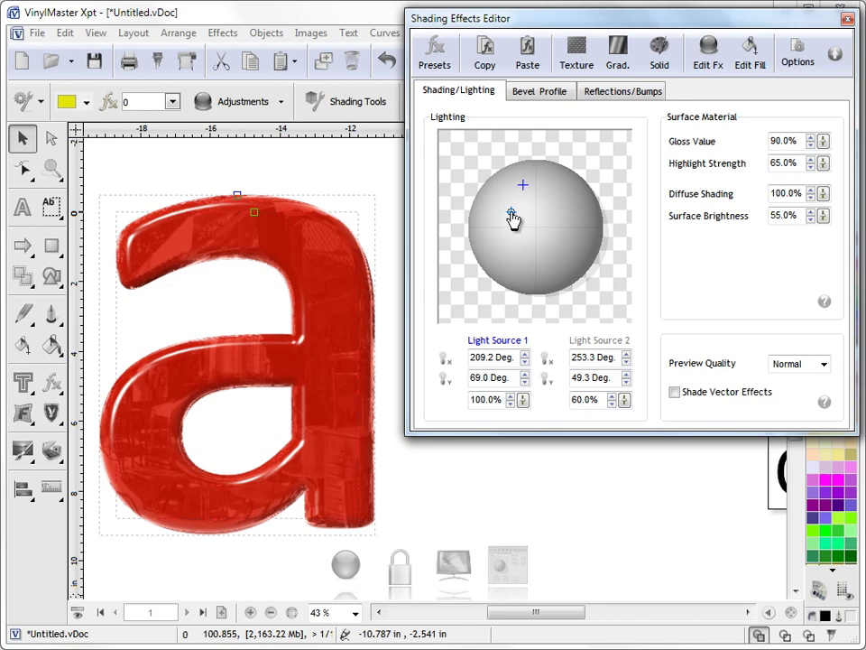
{"action": "left_click_drag", "start_coordinate": [514, 216], "coordinate": [503, 215]}
Under Reflections/Bumps, toggle Enable Bump Mapping on and back off.
{"action": "left_click", "coordinate": [542, 91]}
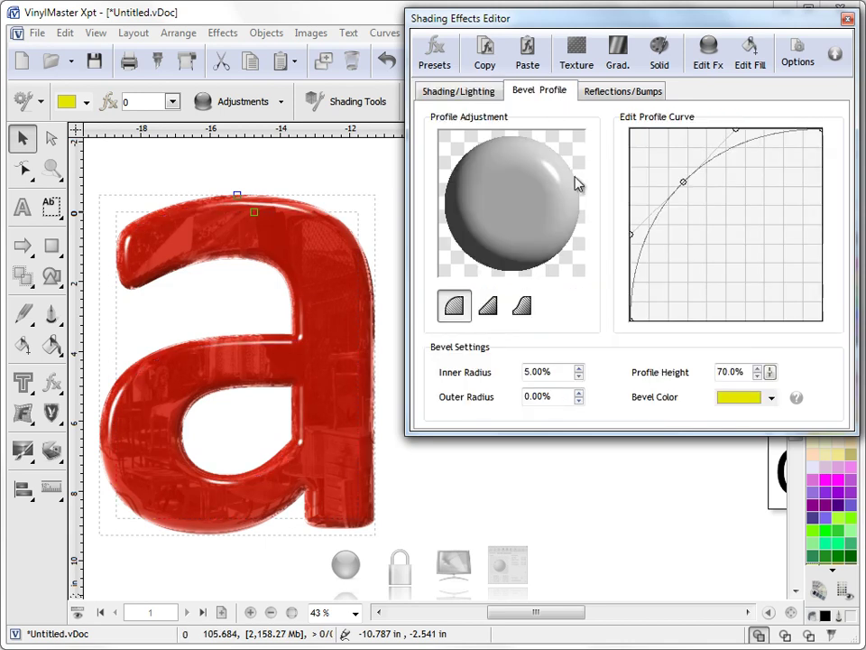
{"action": "left_click", "coordinate": [632, 93]}
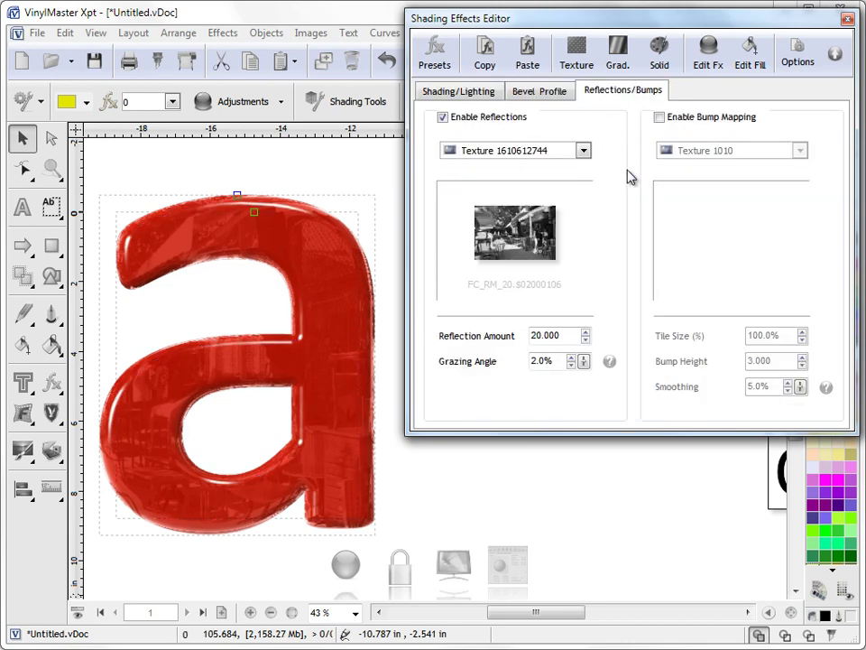
{"action": "left_click", "coordinate": [673, 119]}
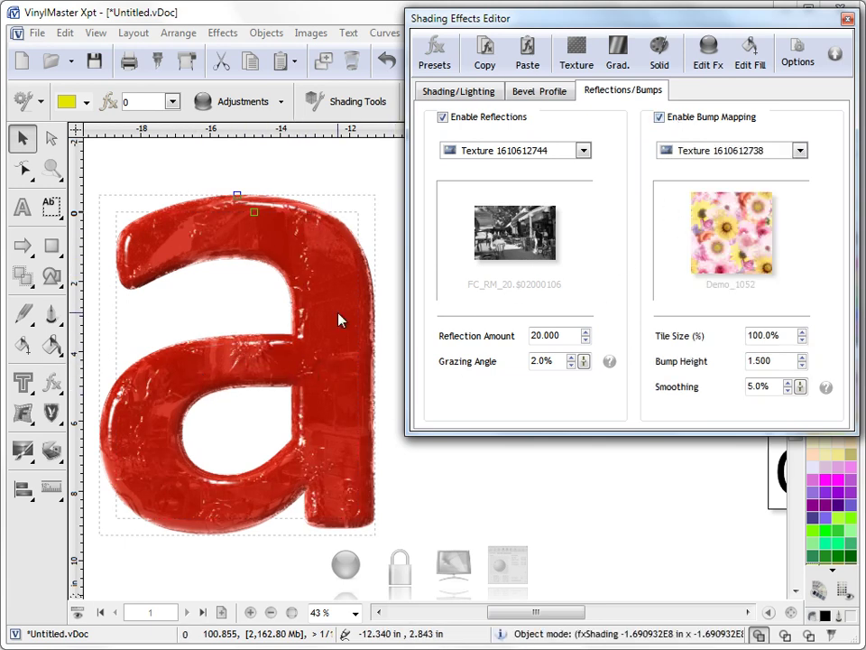
{"action": "left_click", "coordinate": [673, 119]}
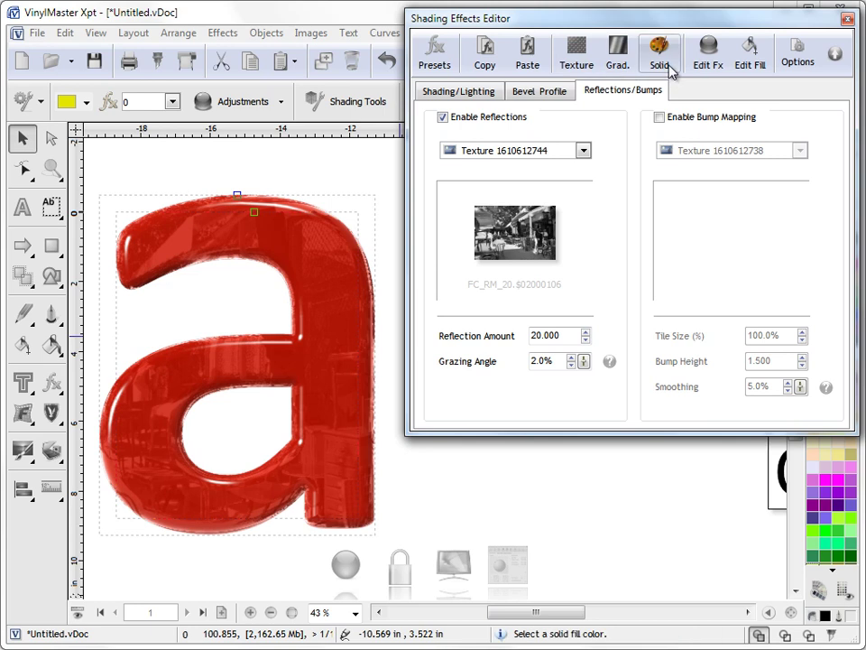
{"action": "left_click", "coordinate": [578, 65]}
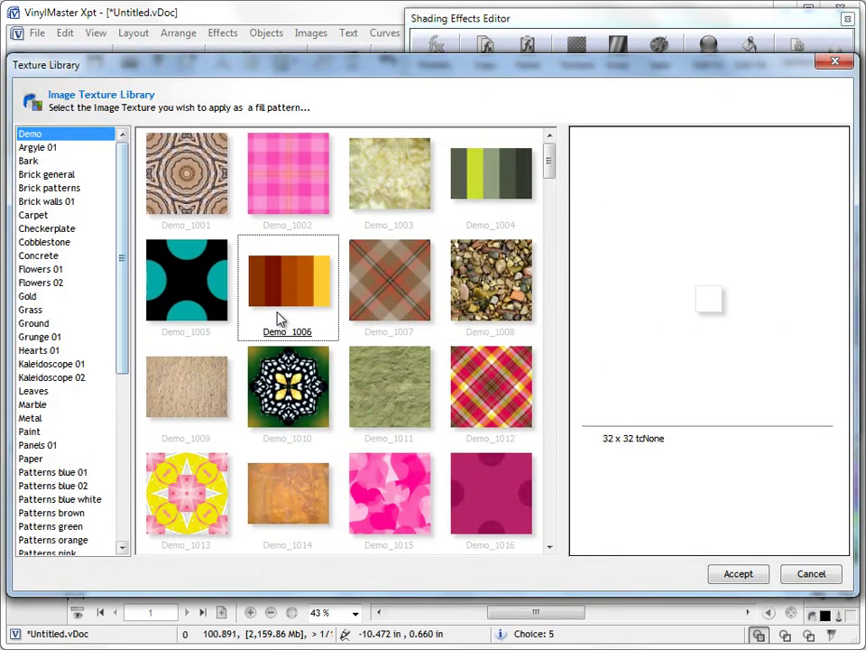
{"action": "left_click_drag", "start_coordinate": [126, 221], "coordinate": [130, 388]}
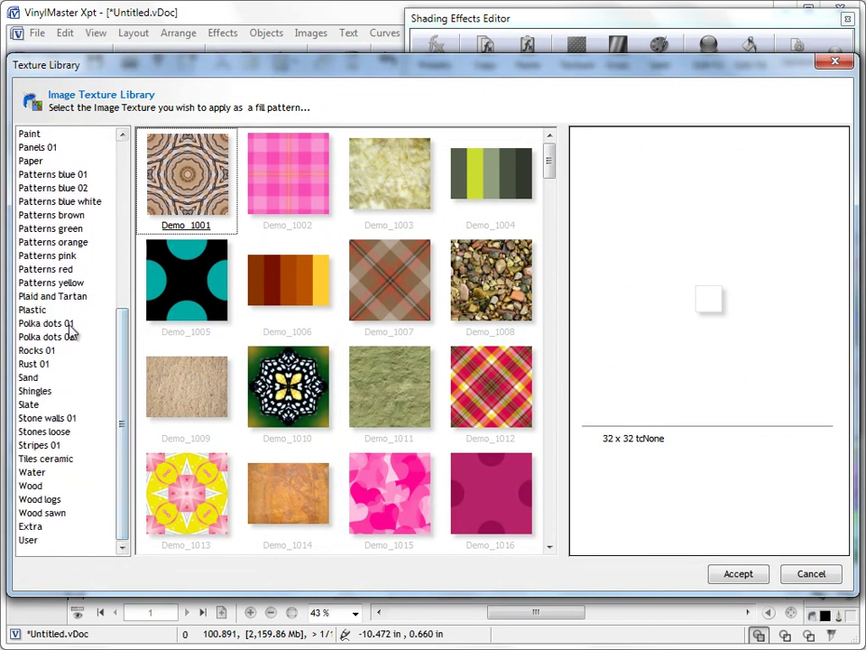
{"action": "left_click_drag", "start_coordinate": [121, 463], "coordinate": [120, 276]}
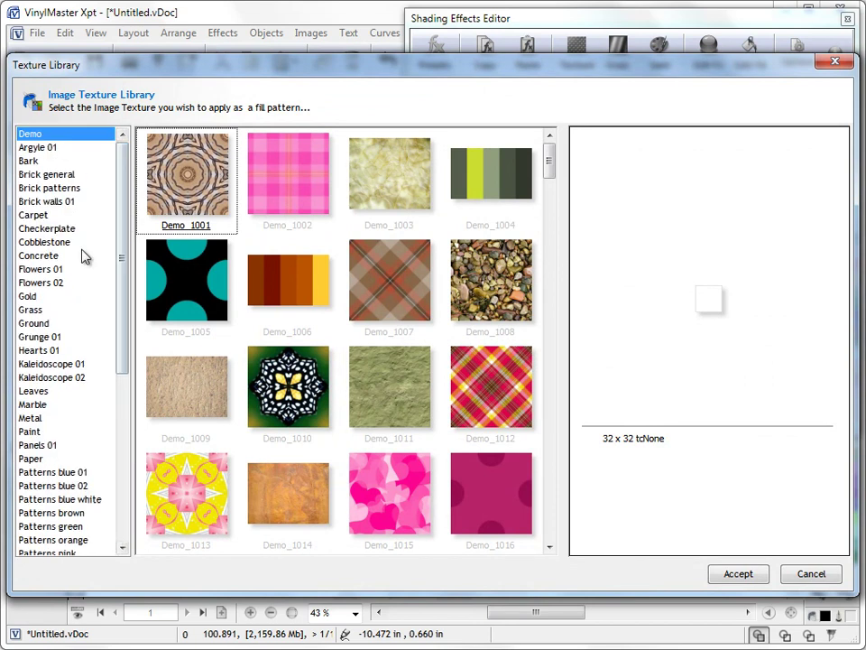
{"action": "left_click", "coordinate": [407, 339]}
{"action": "left_click", "coordinate": [446, 216]}
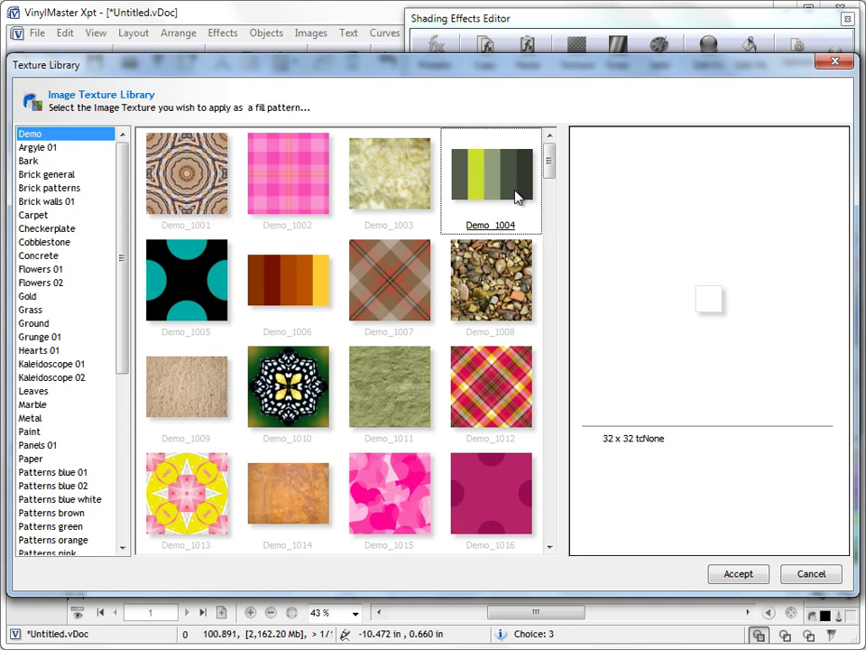
{"action": "left_click_drag", "start_coordinate": [548, 156], "coordinate": [552, 233]}
{"action": "left_click", "coordinate": [420, 277]}
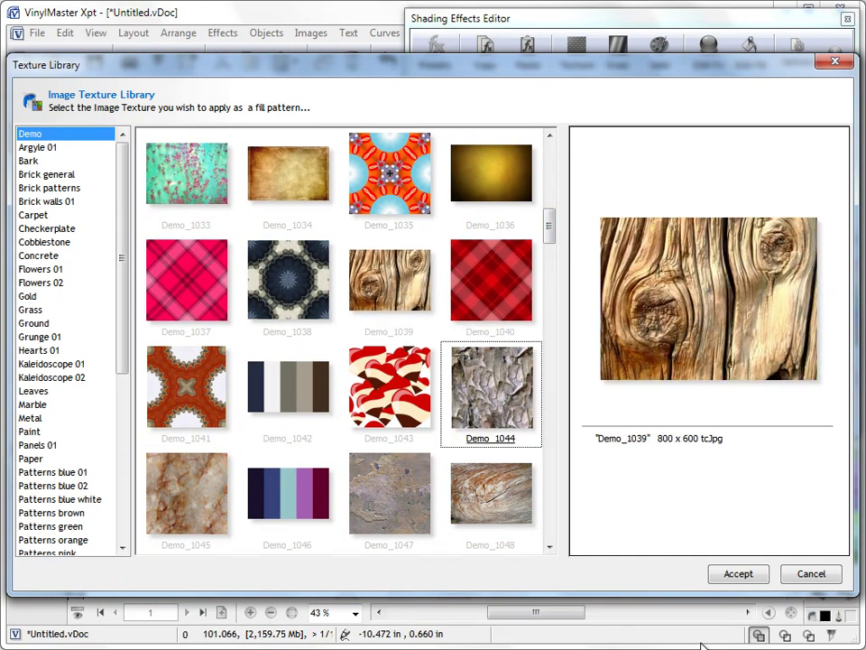
{"action": "left_click", "coordinate": [738, 575]}
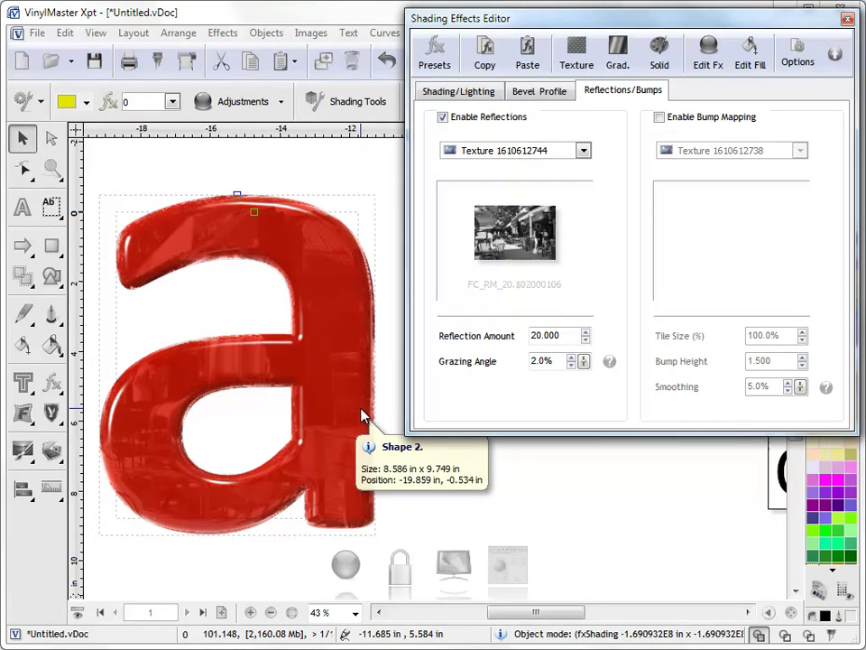
Reselect the letter 'a', start widening its bevel inset, and nudge it slightly down.
{"action": "left_click", "coordinate": [492, 479]}
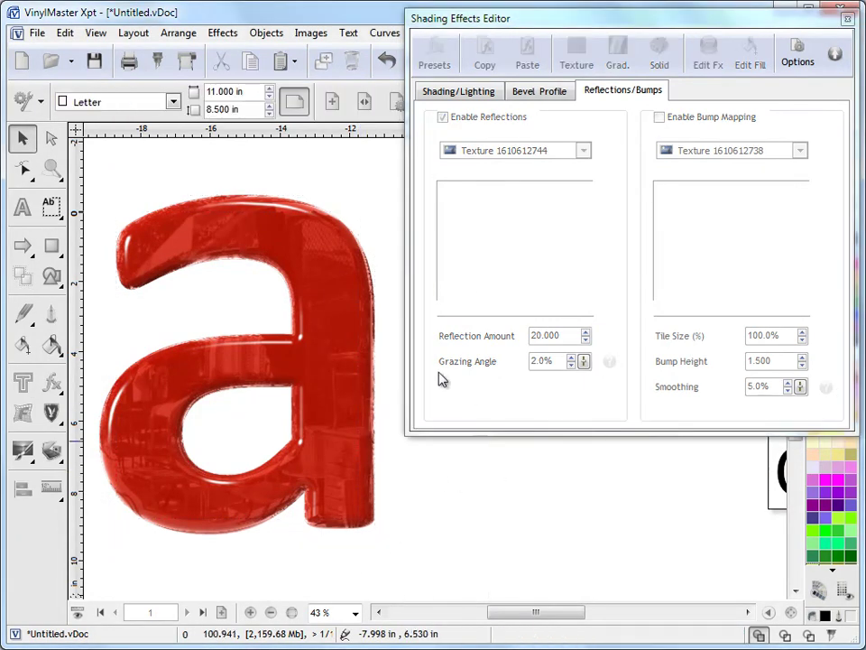
{"action": "left_click", "coordinate": [350, 350]}
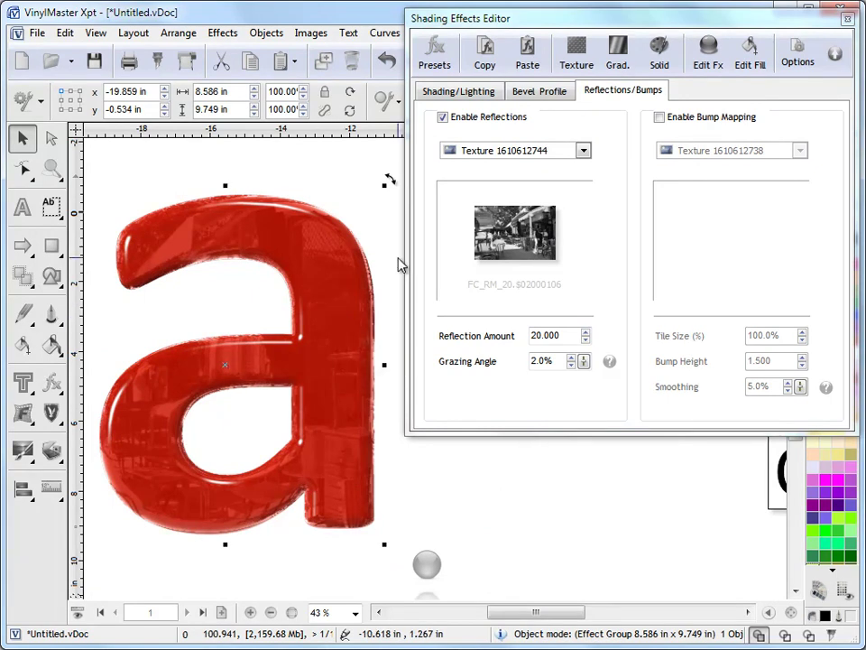
{"action": "left_click", "coordinate": [710, 63]}
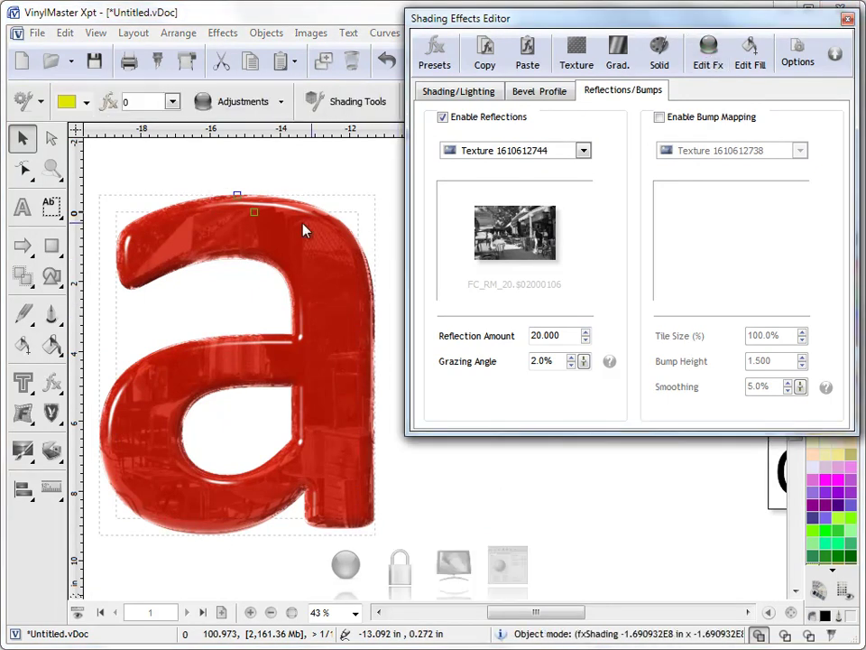
{"action": "left_click_drag", "start_coordinate": [258, 217], "coordinate": [255, 228]}
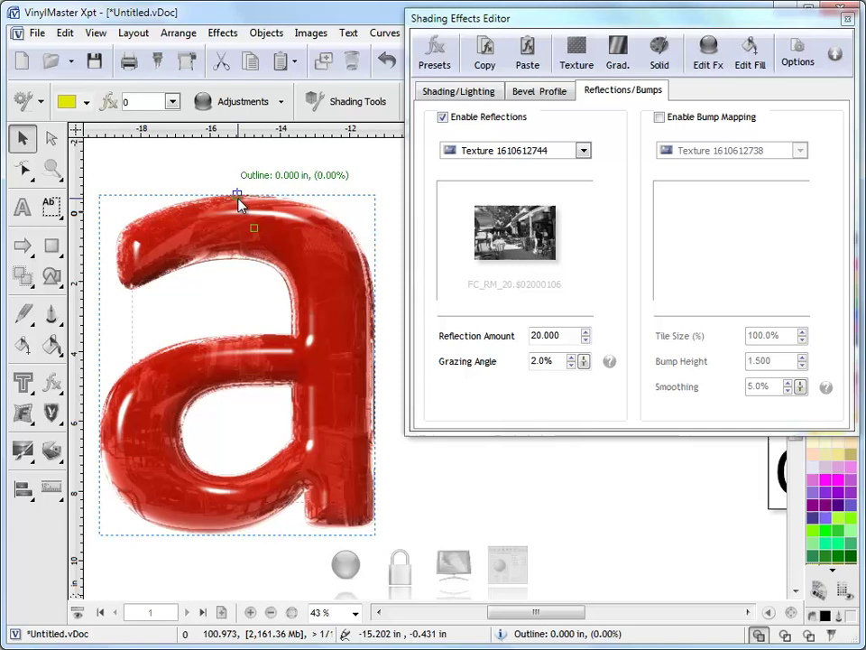
{"action": "left_click", "coordinate": [239, 206]}
{"action": "left_click", "coordinate": [245, 198]}
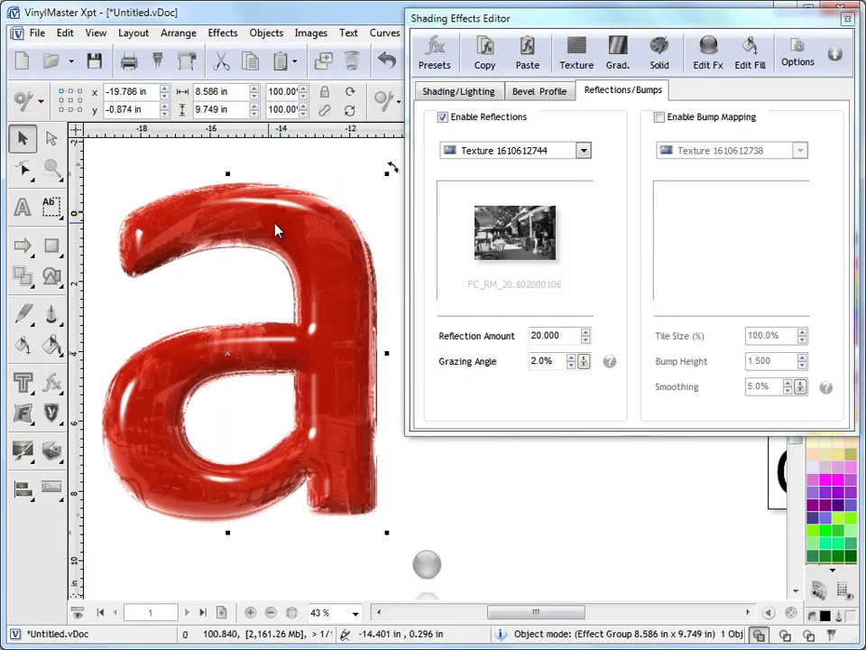
{"action": "left_click_drag", "start_coordinate": [274, 223], "coordinate": [277, 234]}
Drag the bevel inset out to about 0.948 in, then reselect the letter.
{"action": "left_click", "coordinate": [709, 56]}
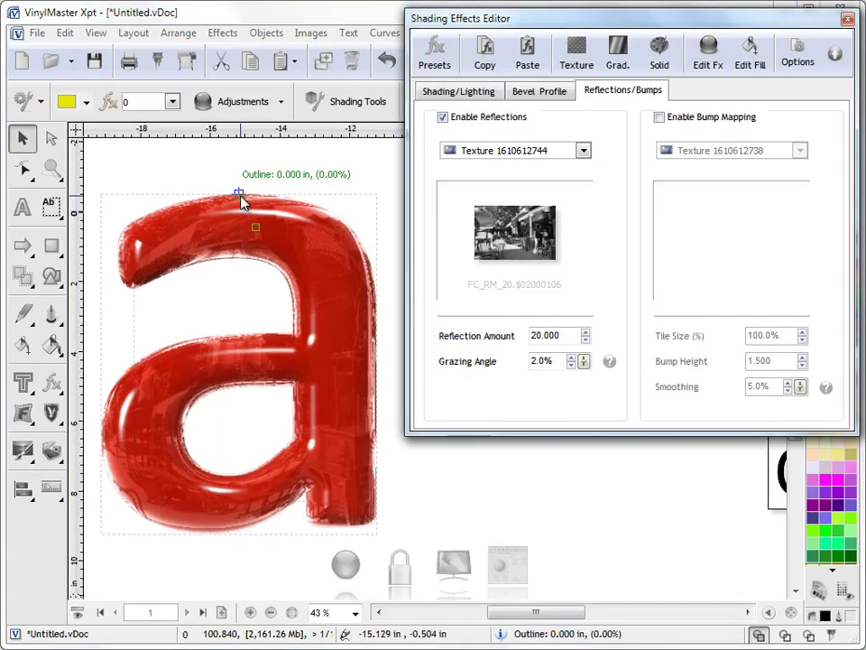
{"action": "mouse_move", "coordinate": [259, 232]}
{"action": "left_mouse_down"}
{"action": "mouse_move", "coordinate": [268, 233]}
{"action": "mouse_move", "coordinate": [256, 227]}
{"action": "left_mouse_up"}
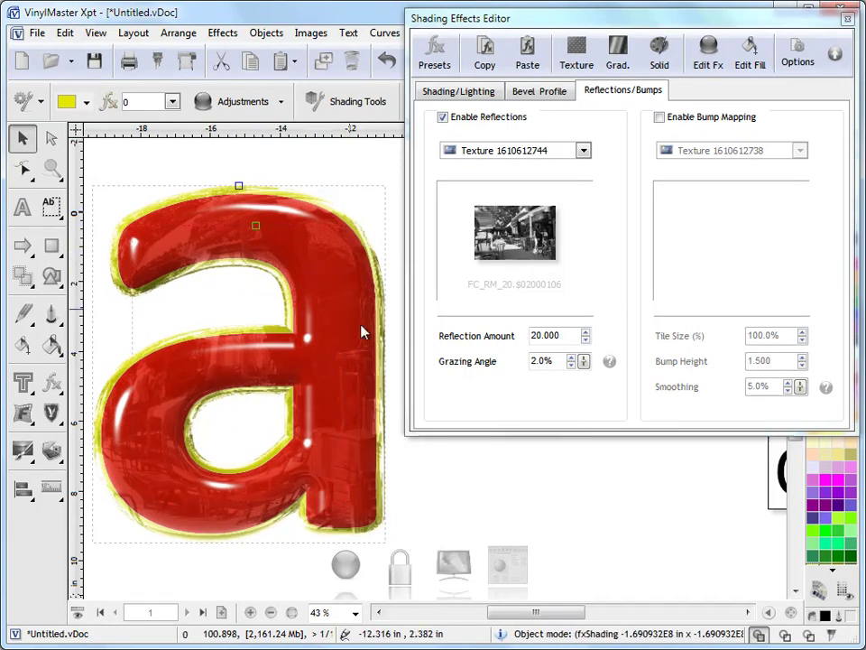
{"action": "left_click", "coordinate": [515, 486]}
{"action": "left_click", "coordinate": [335, 382]}
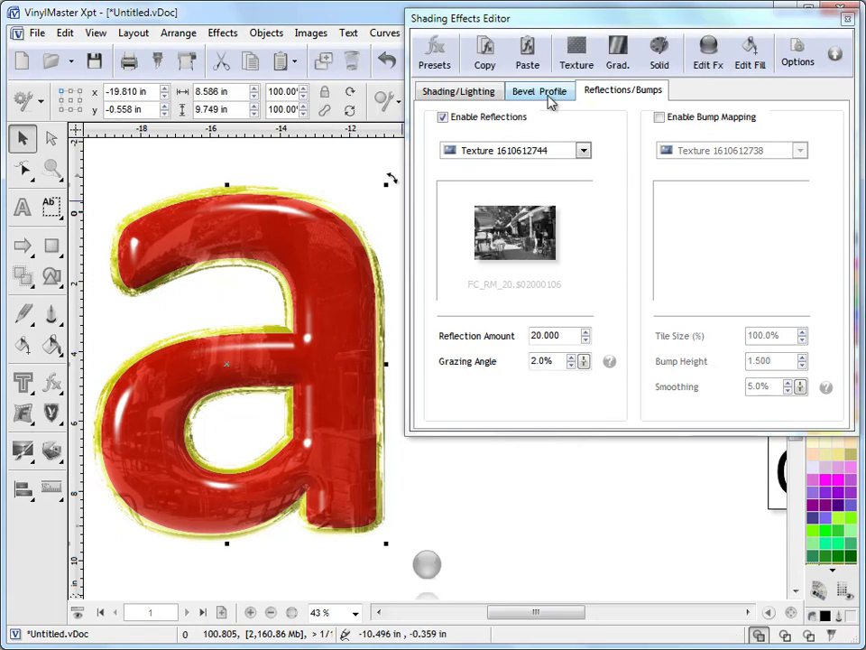
Fill the letter with the Demo_1039 wood texture and lower Gloss Value to 35%.
{"action": "left_click", "coordinate": [581, 63]}
{"action": "scroll", "coordinate": [550, 193], "scroll_direction": "down", "scroll_amount": 7}
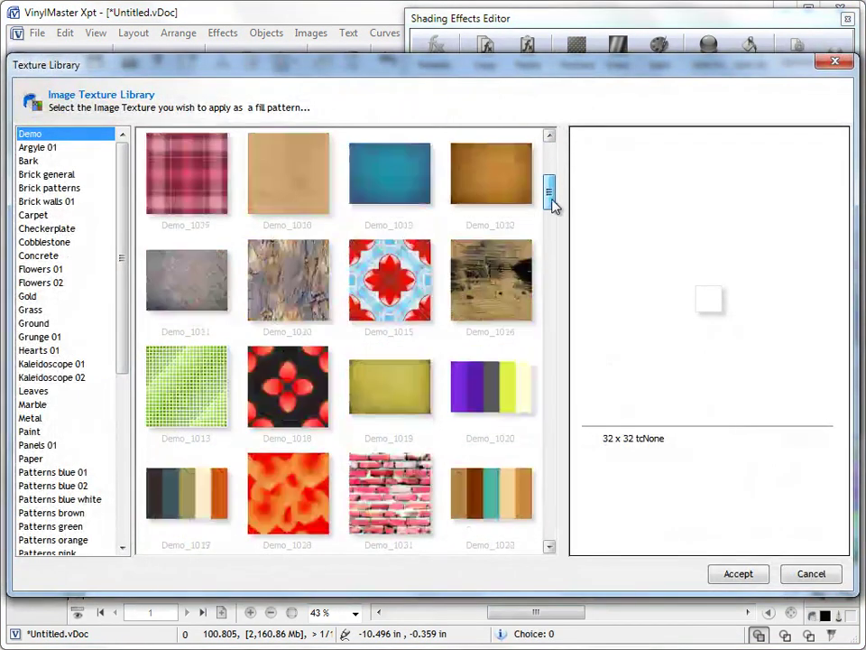
{"action": "left_click", "coordinate": [739, 574]}
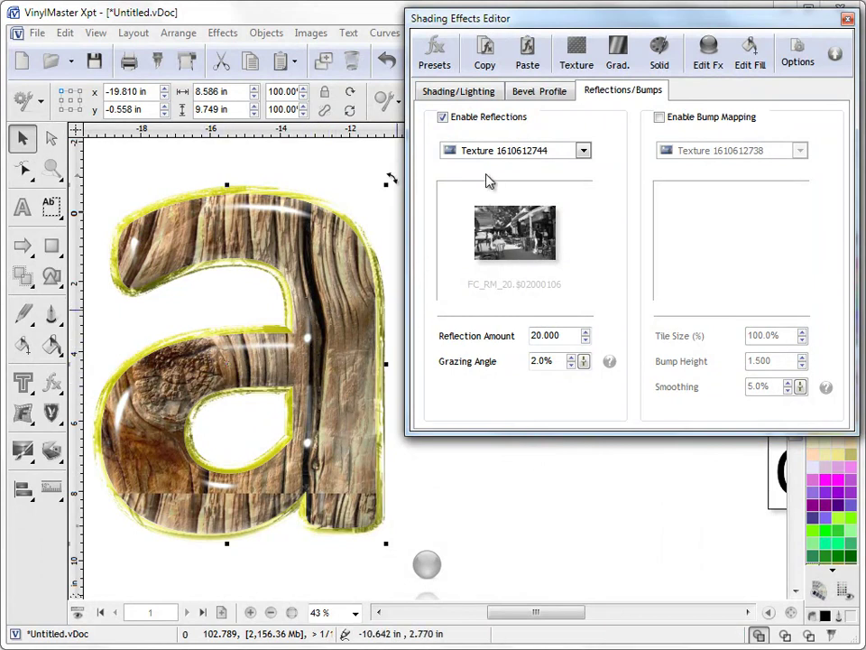
{"action": "left_click", "coordinate": [487, 93]}
{"action": "mouse_move", "coordinate": [822, 141]}
{"action": "left_mouse_down"}
{"action": "mouse_move", "coordinate": [845, 193]}
{"action": "mouse_move", "coordinate": [828, 188]}
{"action": "mouse_move", "coordinate": [825, 147]}
{"action": "left_mouse_up"}
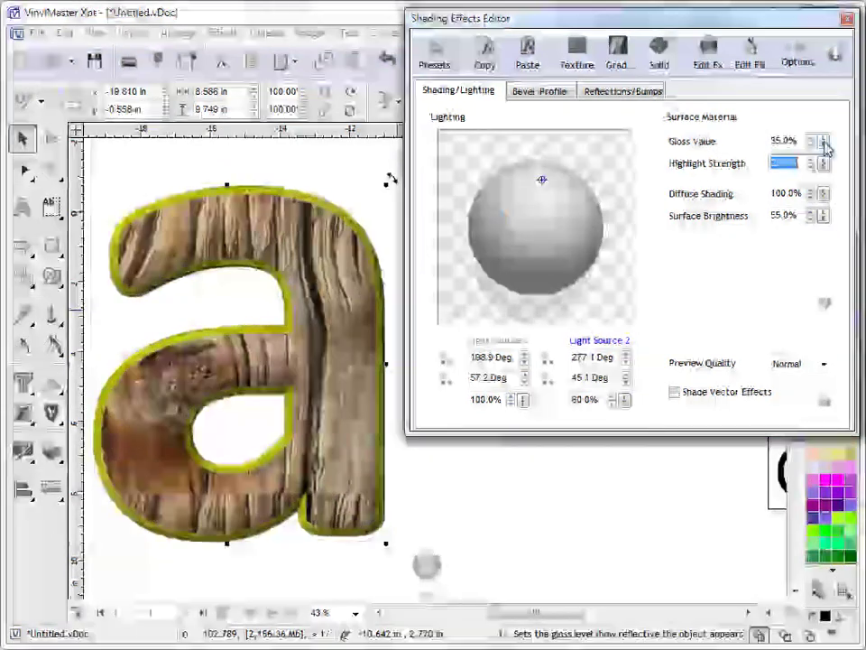
{"action": "left_click", "coordinate": [542, 92]}
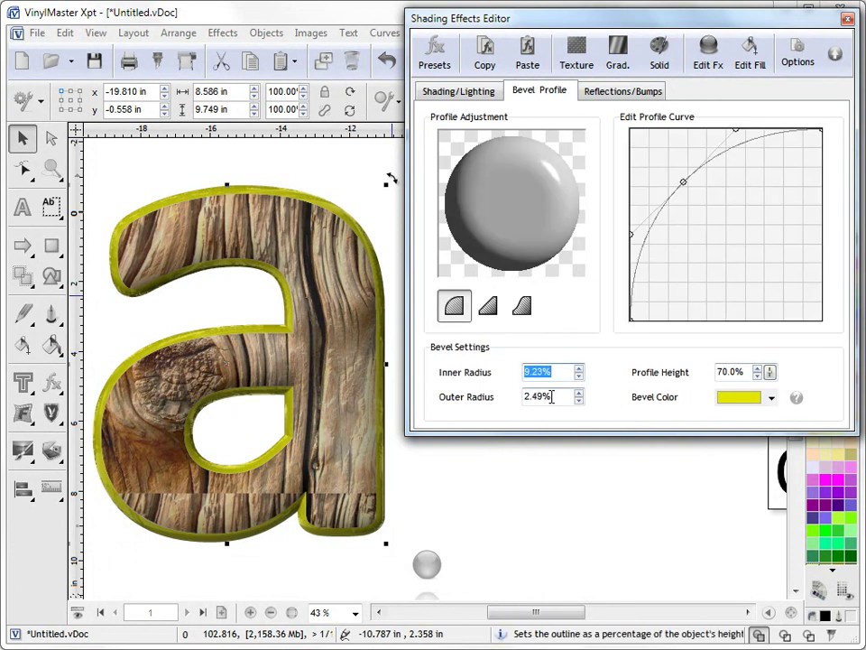
Set Outer Radius to 0, then collapse the Shading Effects Editor and move it lower.
{"action": "key", "text": "Tab"}
{"action": "type", "text": "0"}
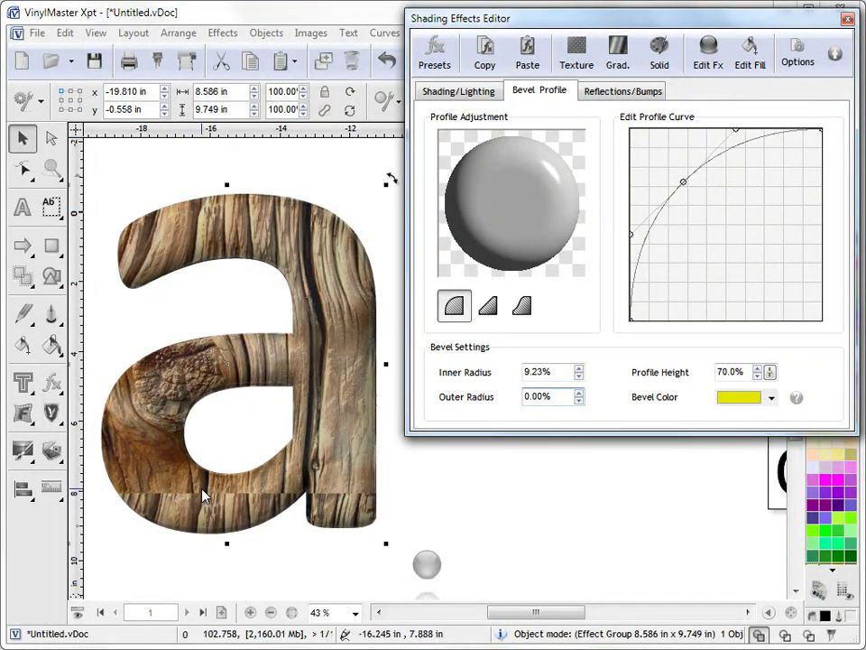
{"action": "left_click", "coordinate": [835, 53]}
{"action": "left_click_drag", "start_coordinate": [795, 25], "coordinate": [787, 177]}
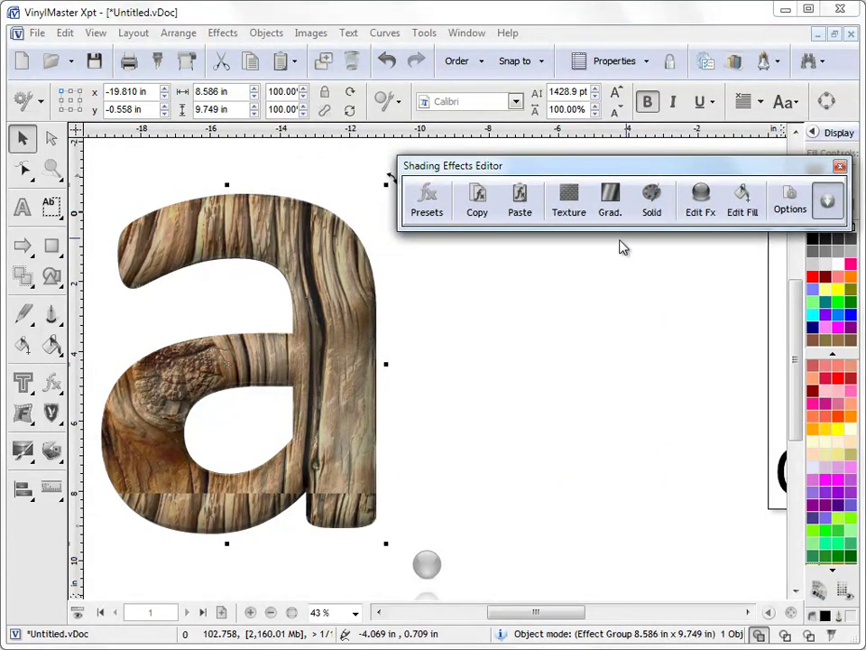
{"action": "left_click", "coordinate": [703, 212]}
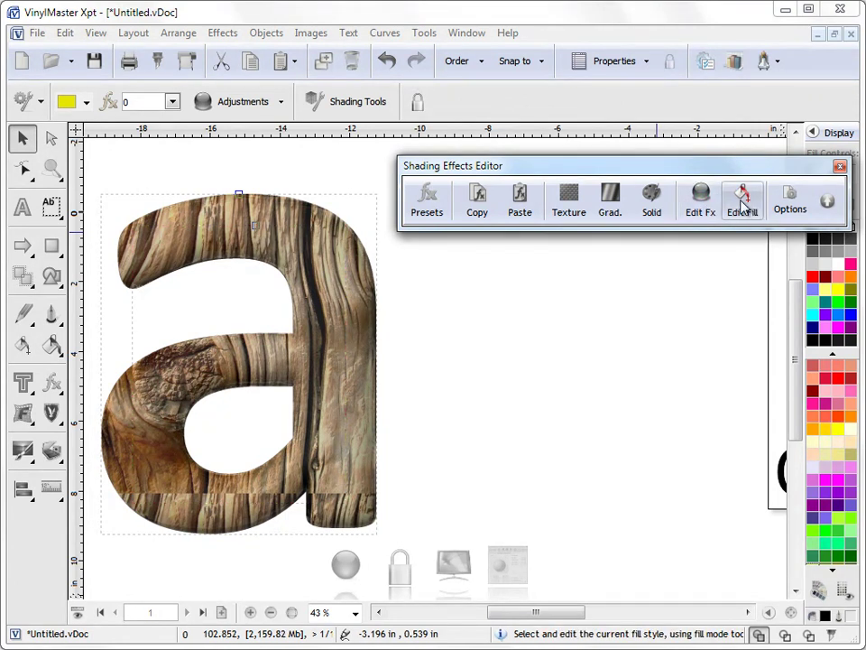
Shrink the wood texture inside the letter and reposition it with the fill gizmo.
{"action": "left_click", "coordinate": [741, 204]}
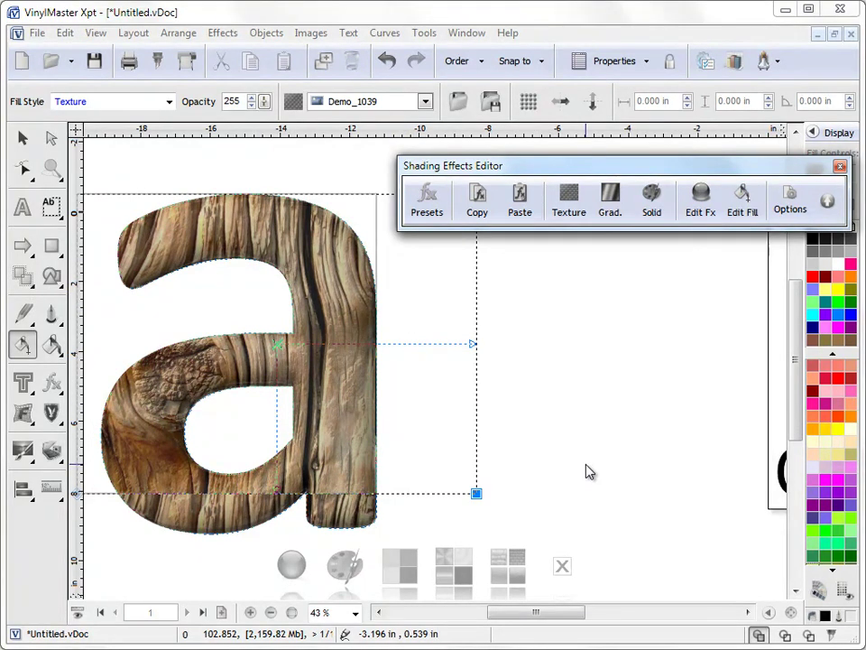
{"action": "scroll", "coordinate": [588, 426], "scroll_direction": "down", "scroll_amount": 2}
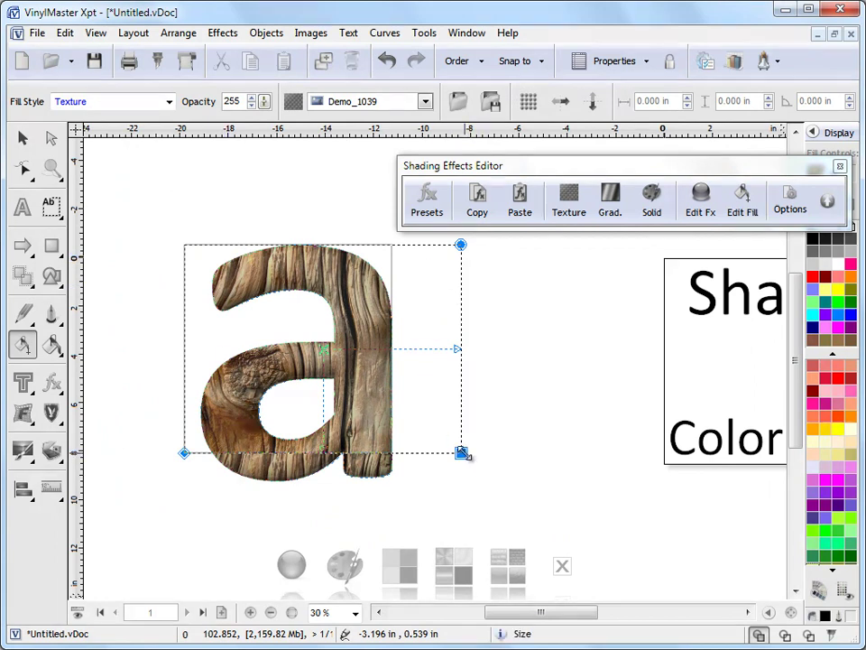
{"action": "left_click_drag", "start_coordinate": [462, 452], "coordinate": [360, 371]}
{"action": "left_click_drag", "start_coordinate": [276, 315], "coordinate": [341, 364]}
{"action": "mouse_move", "coordinate": [280, 362]}
{"action": "left_mouse_down"}
{"action": "mouse_move", "coordinate": [335, 367]}
{"action": "mouse_move", "coordinate": [282, 356]}
{"action": "mouse_move", "coordinate": [282, 336]}
{"action": "mouse_move", "coordinate": [268, 346]}
{"action": "mouse_move", "coordinate": [291, 361]}
{"action": "mouse_move", "coordinate": [274, 350]}
{"action": "left_mouse_up"}
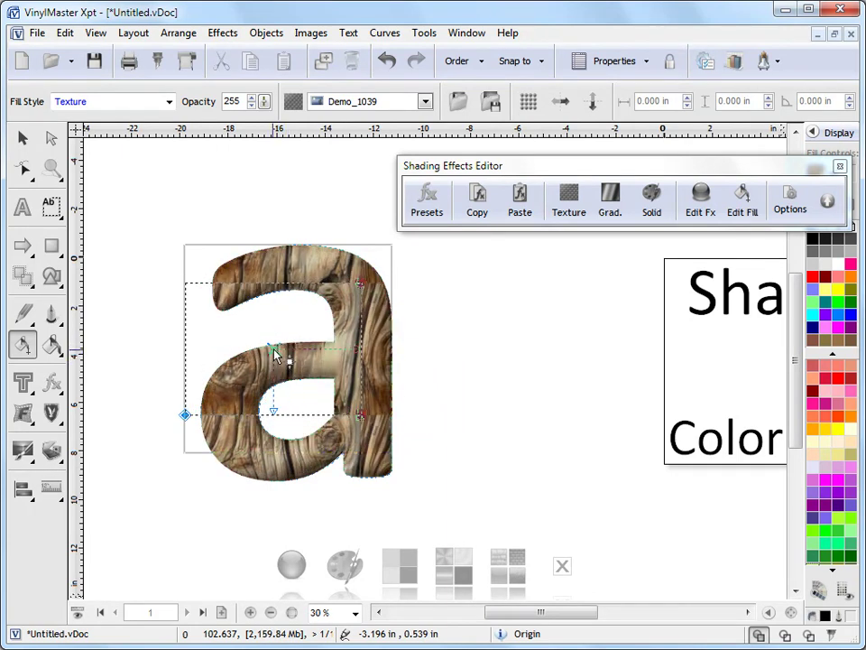
Flip the wood texture horizontally and vertically, then return to the Select tool.
{"action": "left_click", "coordinate": [561, 103]}
{"action": "left_click", "coordinate": [596, 105]}
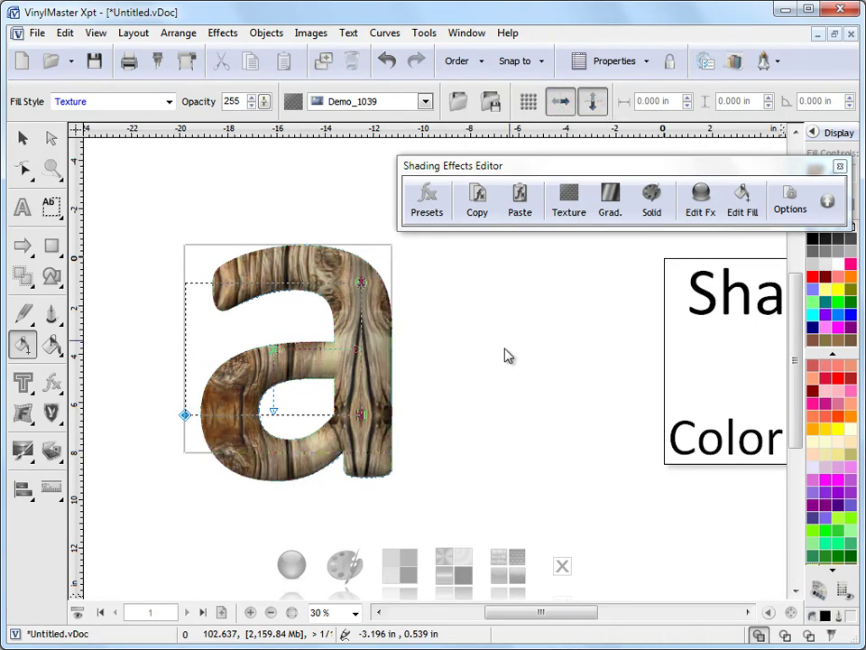
{"action": "key", "text": "space"}
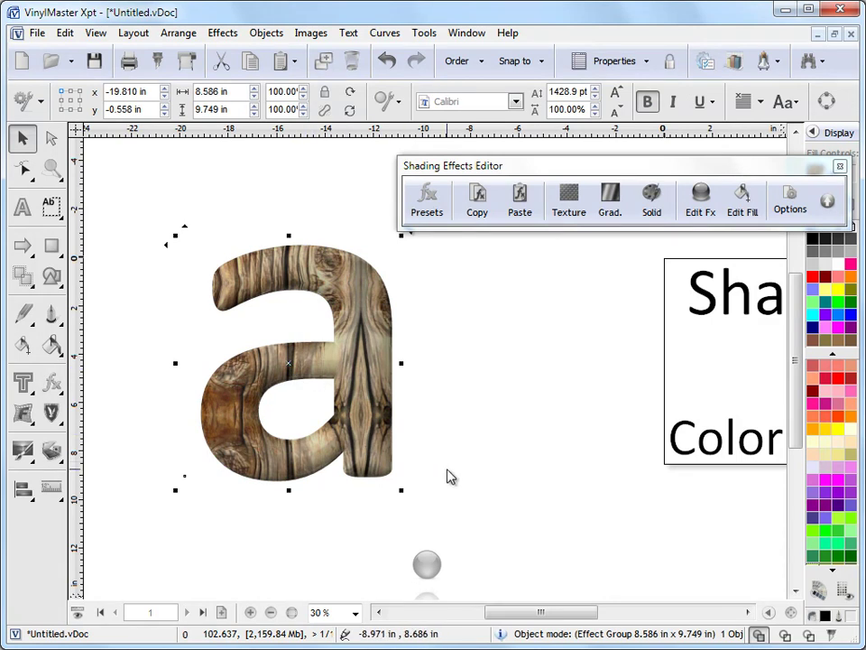
{"action": "scroll", "coordinate": [439, 416], "scroll_direction": "up", "scroll_amount": 2}
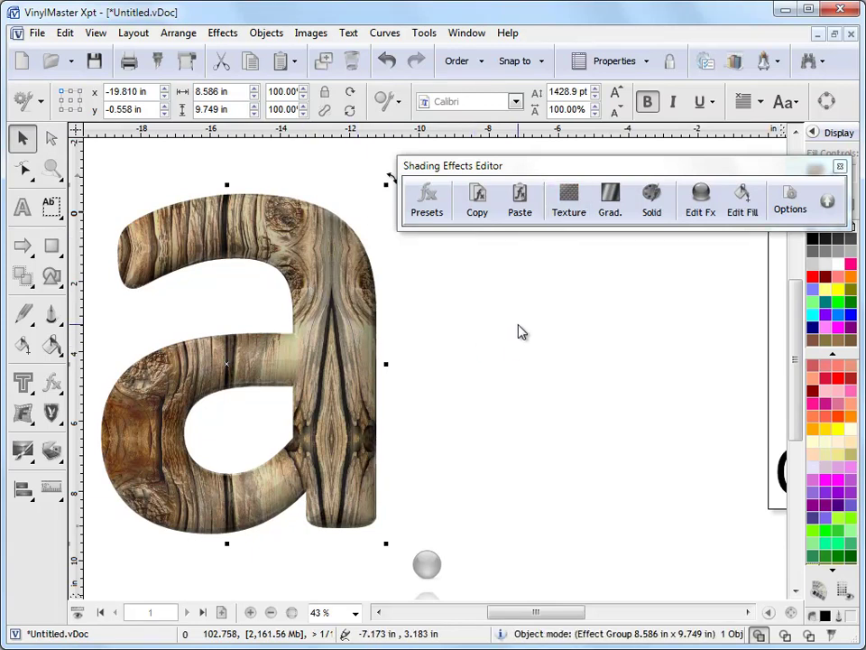
Fill the letter 'a' with the Demo_1023 pattern texture.
{"action": "left_click", "coordinate": [561, 209]}
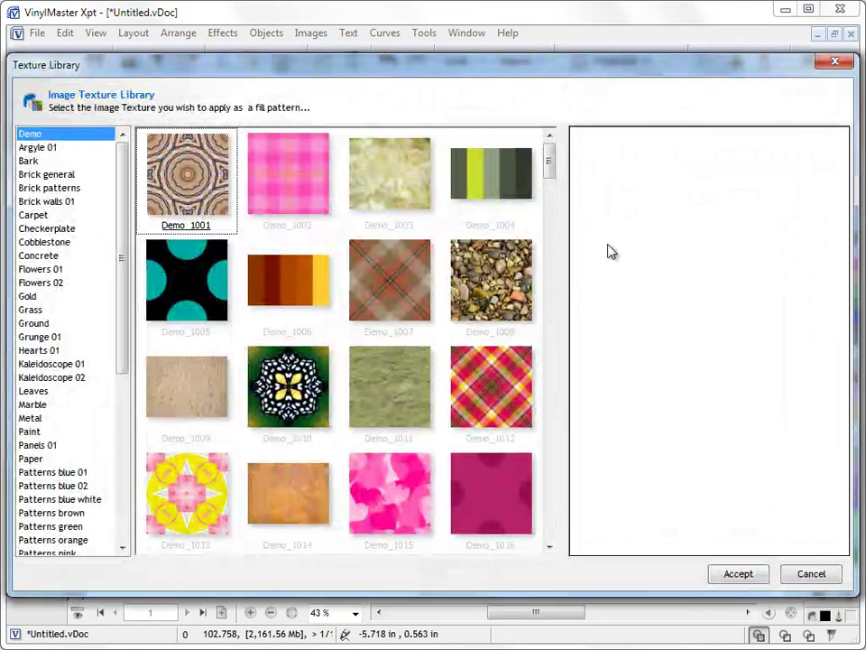
{"action": "scroll", "coordinate": [547, 172], "scroll_direction": "down", "scroll_amount": 4}
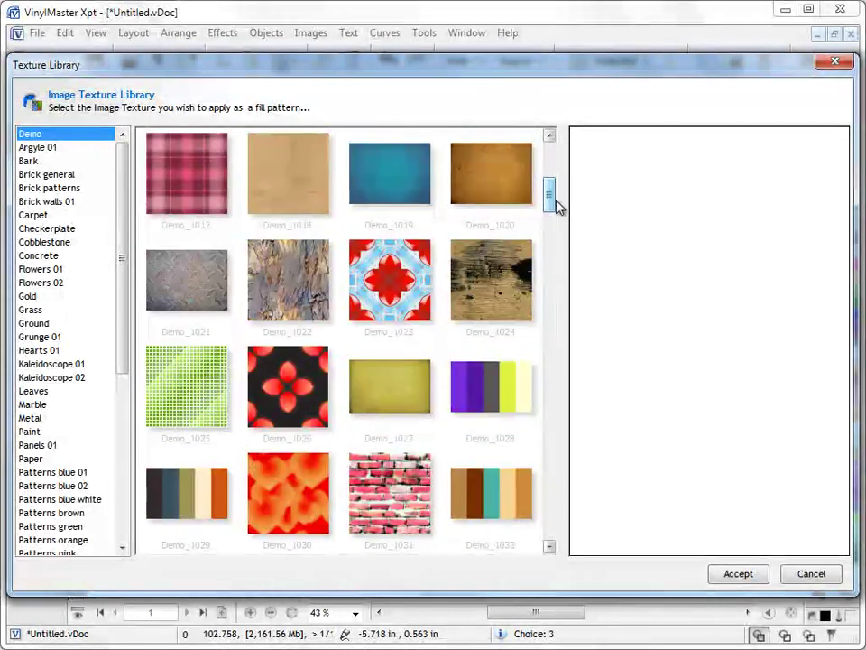
{"action": "left_click", "coordinate": [421, 285]}
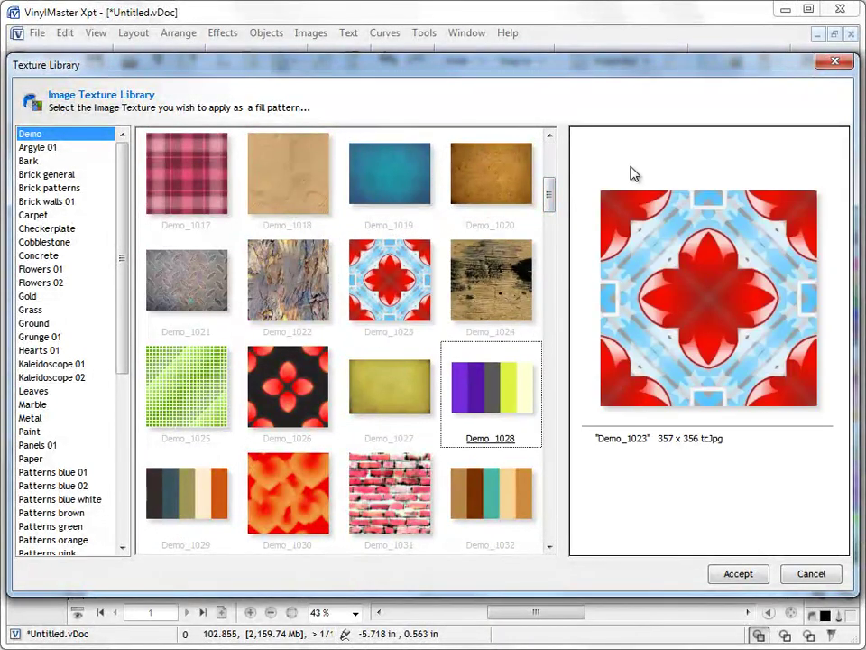
{"action": "left_click", "coordinate": [738, 574]}
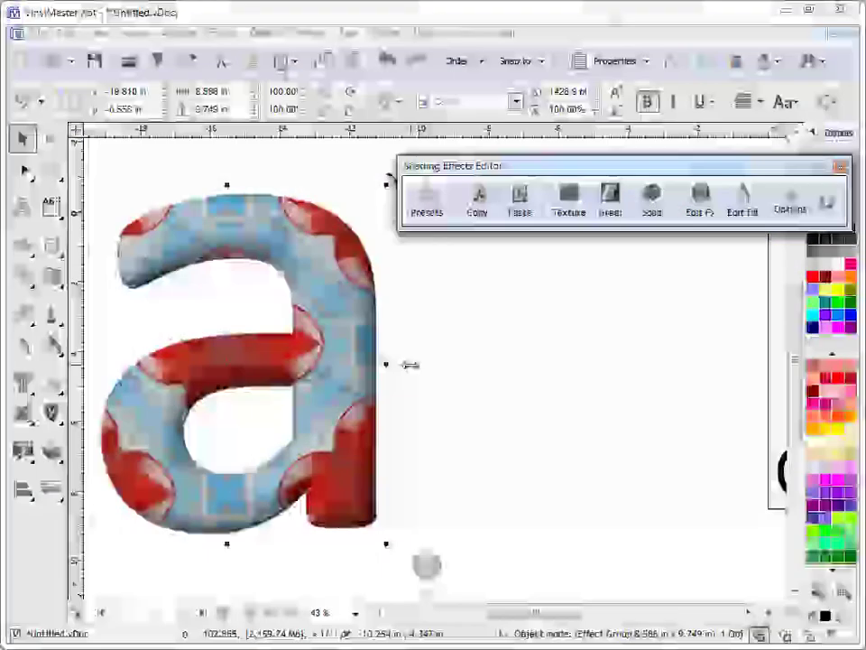
Raise gloss to 80% and highlight strength, set surface brightness 65% and inner bevel radius 6.23%.
{"action": "left_click", "coordinate": [827, 201]}
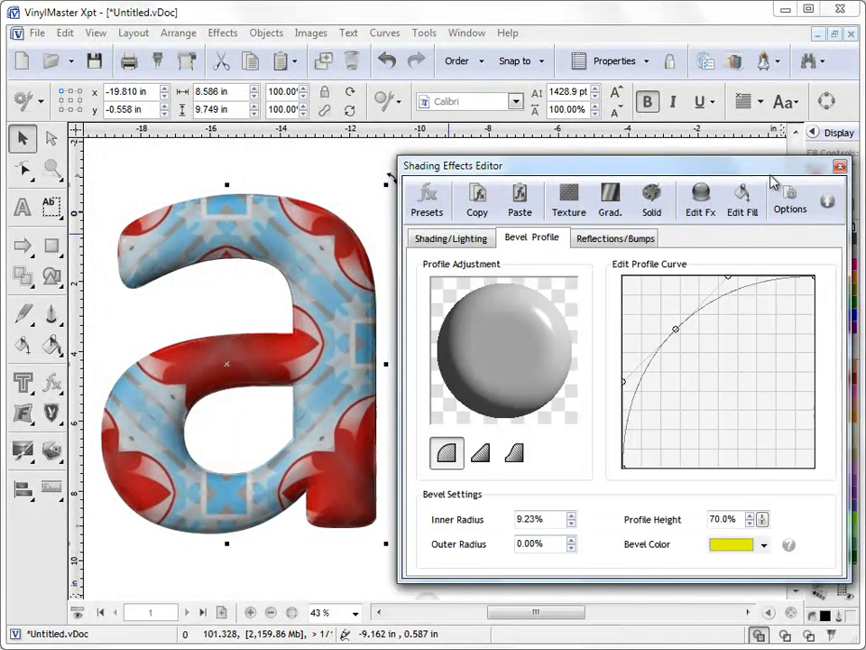
{"action": "mouse_move", "coordinate": [774, 176]}
{"action": "left_mouse_down"}
{"action": "mouse_move", "coordinate": [759, 68]}
{"action": "mouse_move", "coordinate": [775, 47]}
{"action": "left_mouse_up"}
{"action": "left_click", "coordinate": [450, 117]}
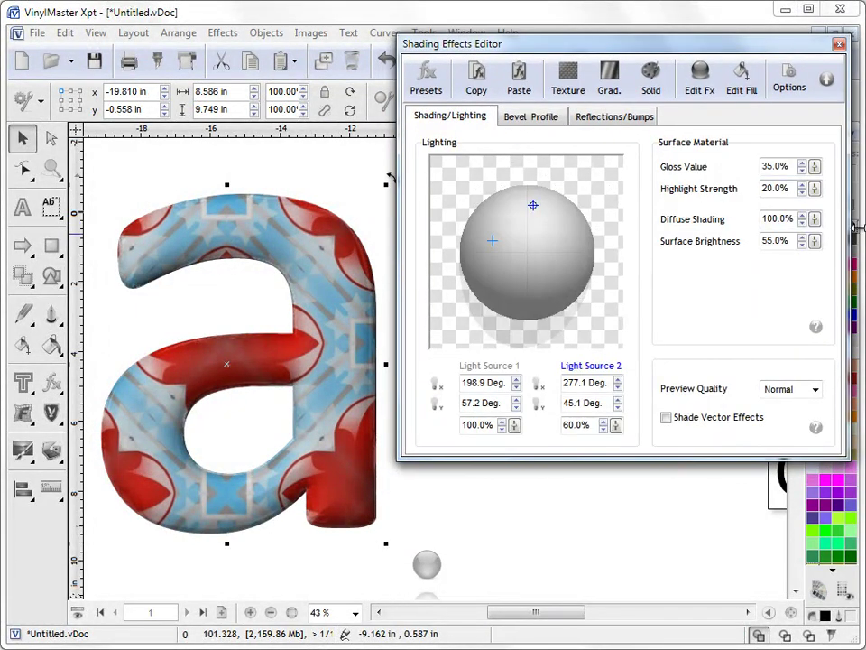
{"action": "left_click_drag", "start_coordinate": [814, 240], "coordinate": [828, 215]}
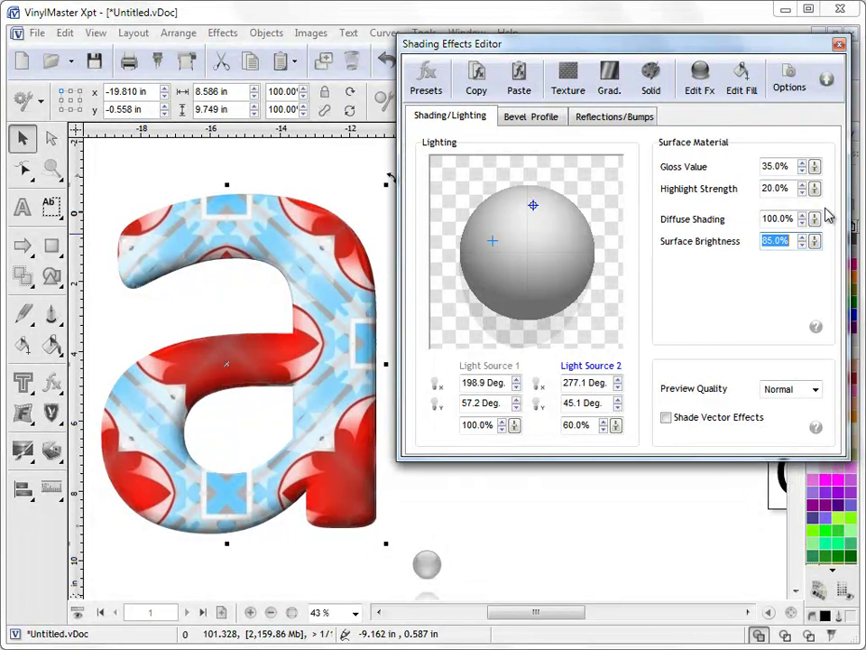
{"action": "left_click_drag", "start_coordinate": [806, 171], "coordinate": [826, 151]}
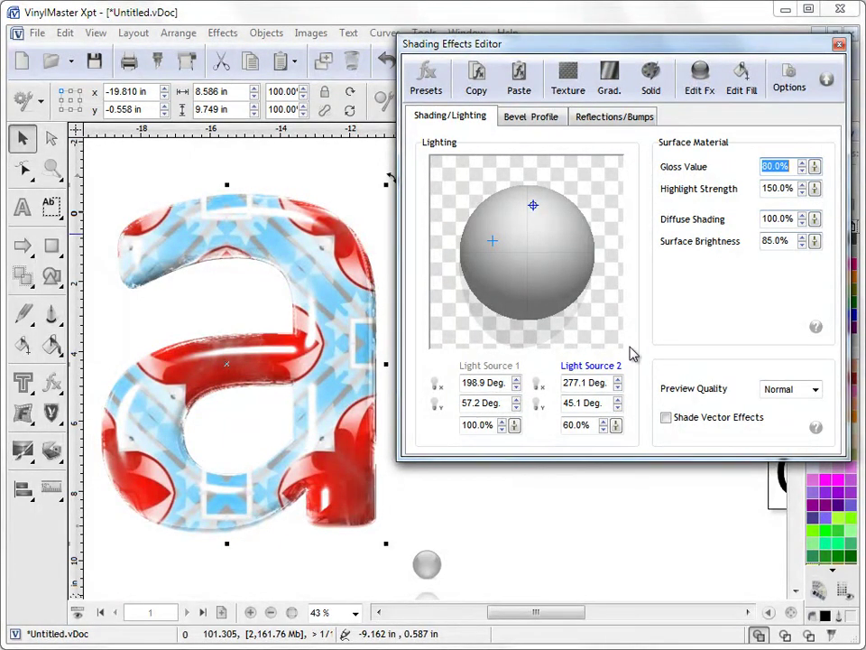
{"action": "left_click_drag", "start_coordinate": [816, 242], "coordinate": [767, 261]}
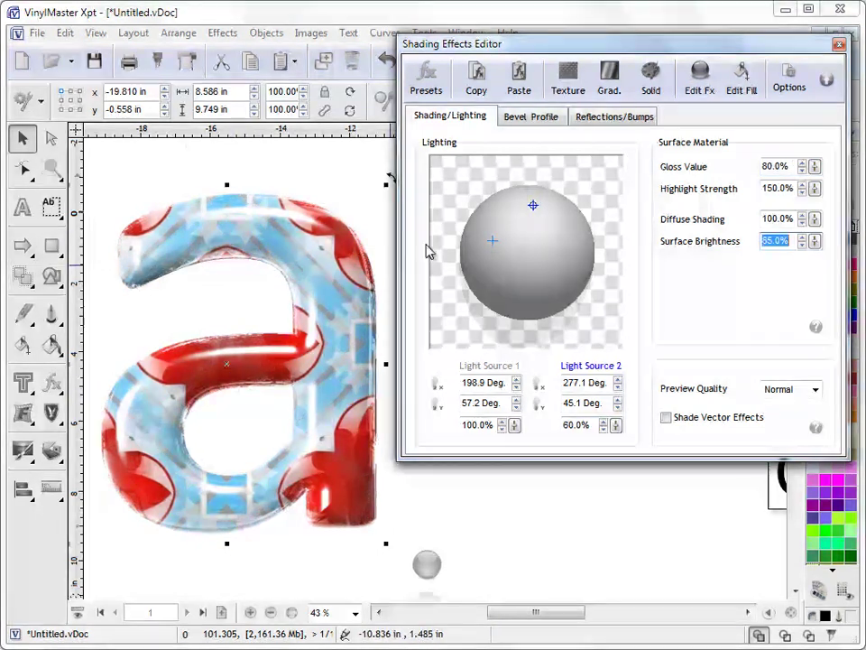
{"action": "left_click", "coordinate": [530, 117]}
{"action": "mouse_move", "coordinate": [570, 393]}
{"action": "left_mouse_down"}
{"action": "mouse_move", "coordinate": [570, 404]}
{"action": "mouse_move", "coordinate": [569, 396]}
{"action": "left_mouse_up"}
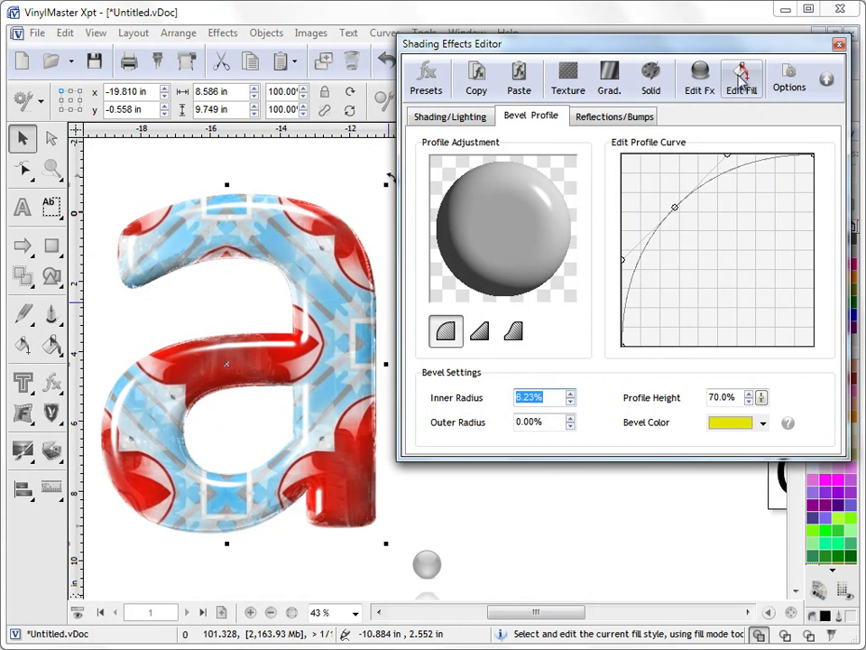
Scale the Demo_1023 pattern into a denser tiling, rotate it about 45°, and shift it up-right.
{"action": "left_click", "coordinate": [24, 346]}
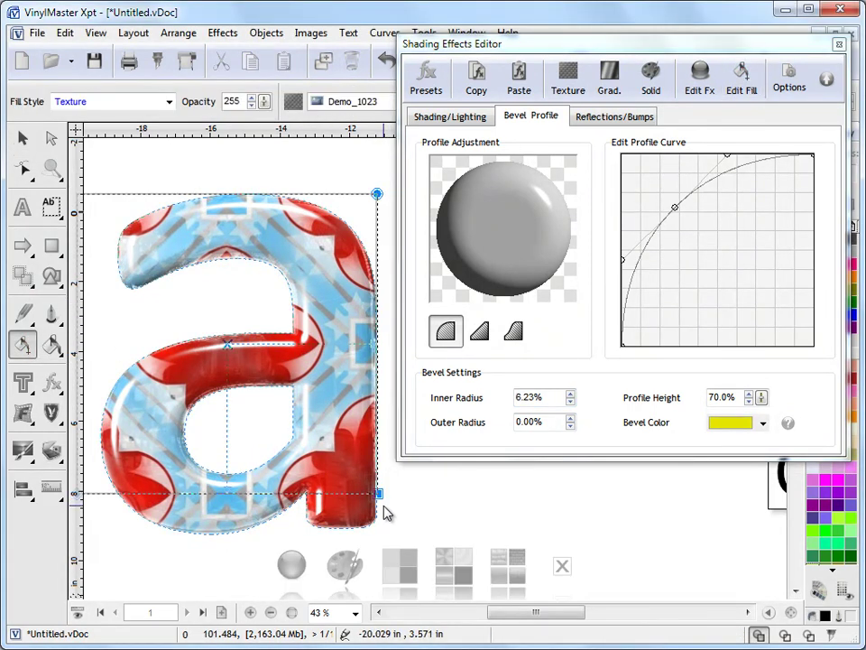
{"action": "left_click_drag", "start_coordinate": [377, 495], "coordinate": [243, 386]}
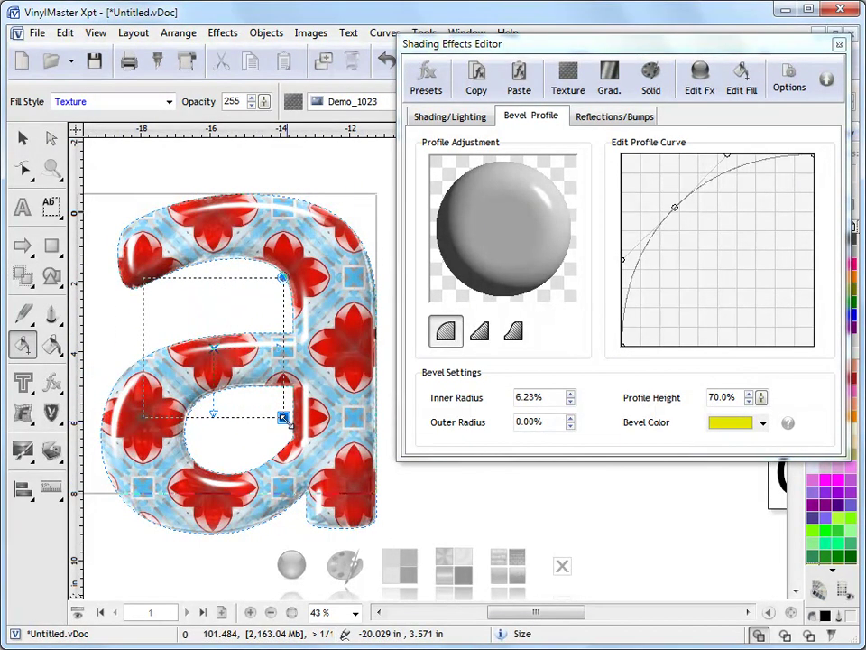
{"action": "left_click_drag", "start_coordinate": [285, 420], "coordinate": [191, 307]}
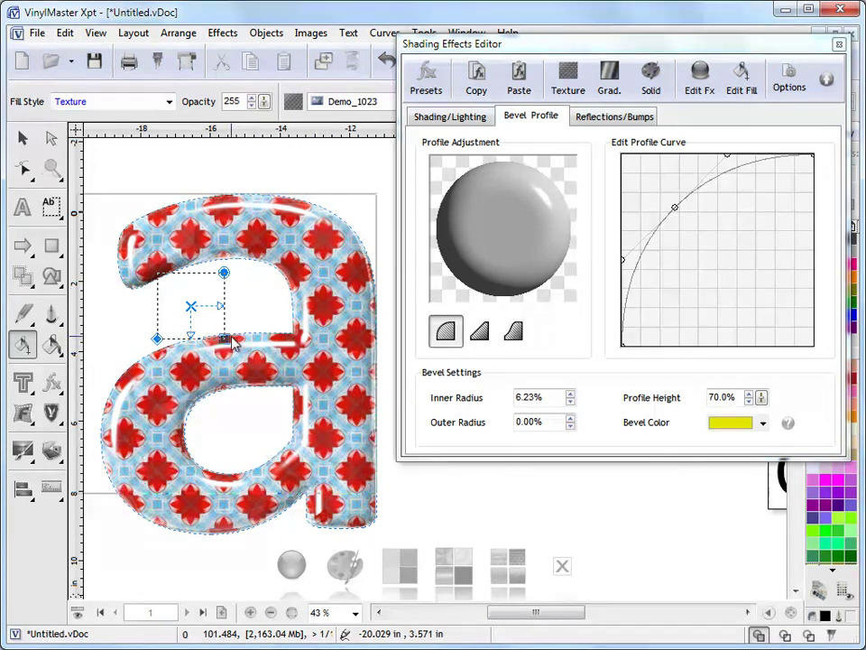
{"action": "mouse_move", "coordinate": [224, 339]}
{"action": "left_mouse_down"}
{"action": "mouse_move", "coordinate": [213, 321]}
{"action": "mouse_move", "coordinate": [234, 346]}
{"action": "left_mouse_up"}
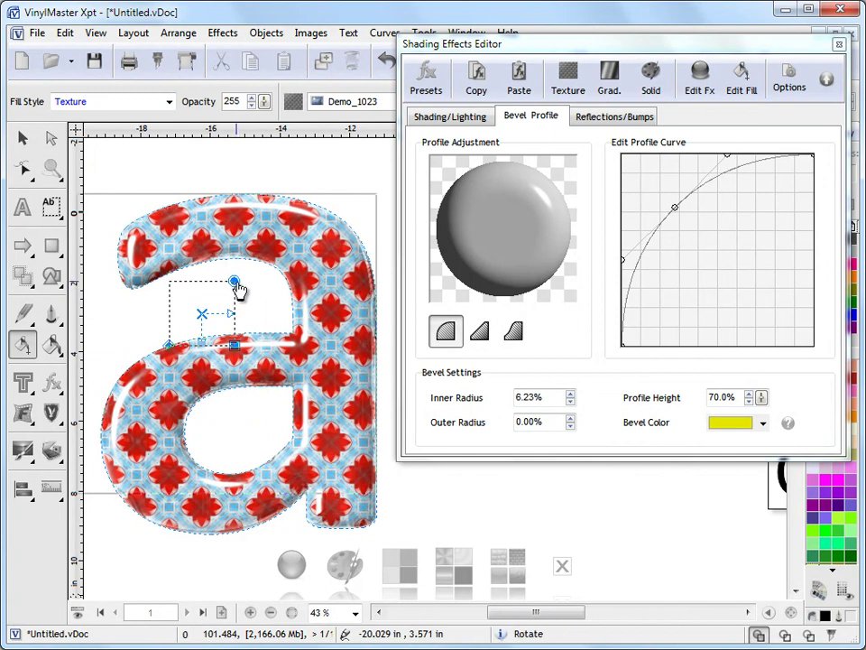
{"action": "left_click_drag", "start_coordinate": [234, 284], "coordinate": [265, 349]}
{"action": "left_click_drag", "start_coordinate": [228, 309], "coordinate": [267, 333]}
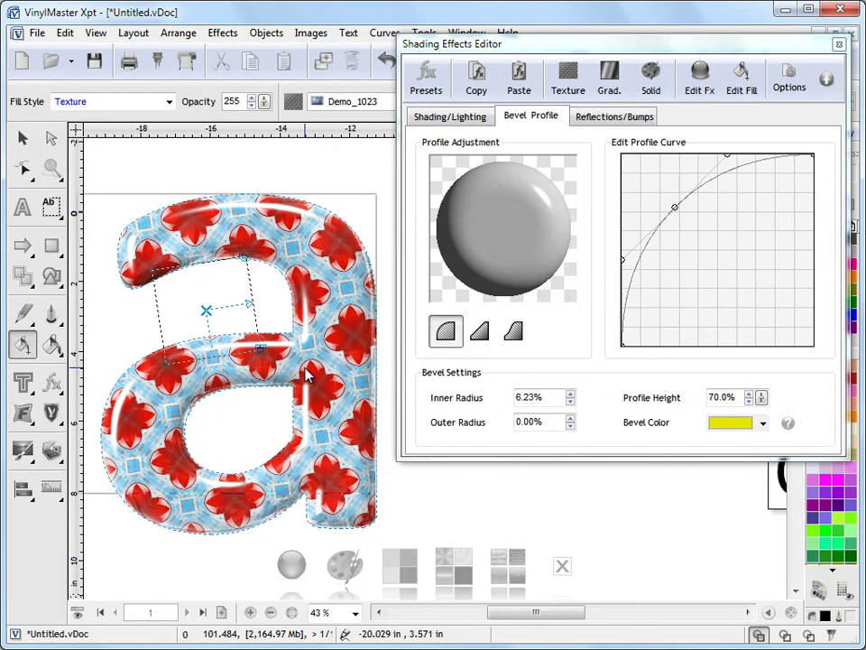
{"action": "left_click_drag", "start_coordinate": [208, 317], "coordinate": [228, 307]}
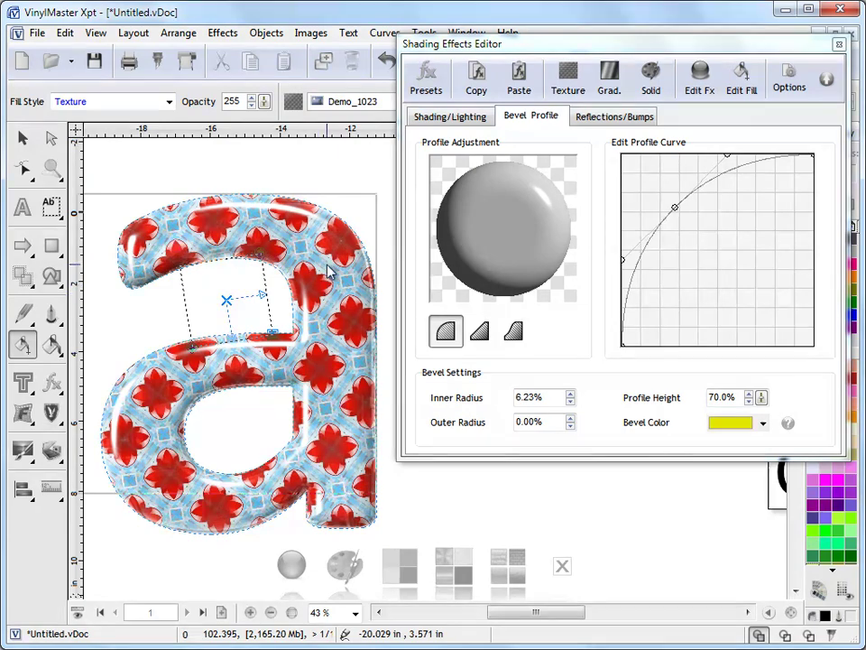
Fill the letter a with the Demo_1092 flower texture from the Texture Library.
{"action": "left_click", "coordinate": [573, 84]}
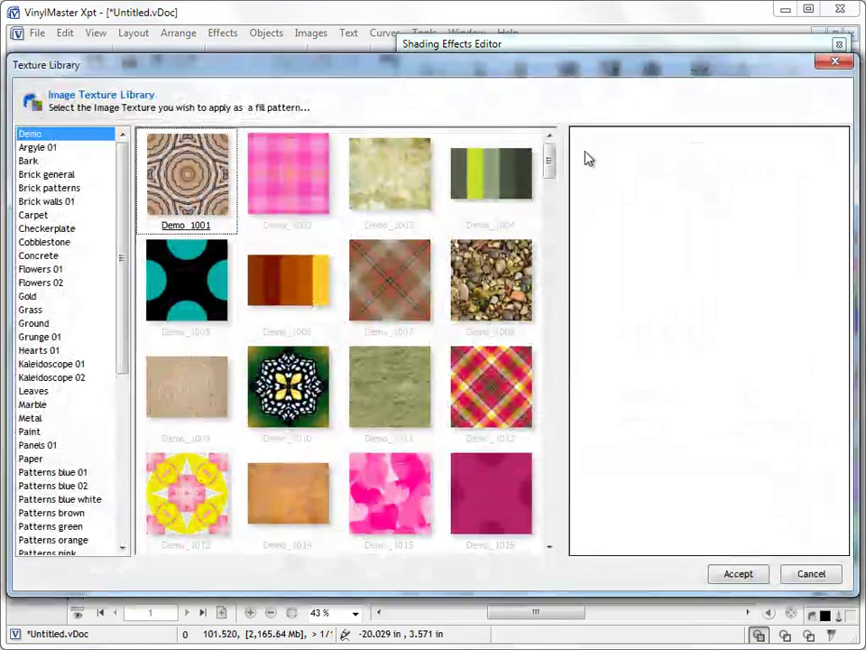
{"action": "left_click_drag", "start_coordinate": [554, 173], "coordinate": [549, 333]}
{"action": "left_click", "coordinate": [492, 282]}
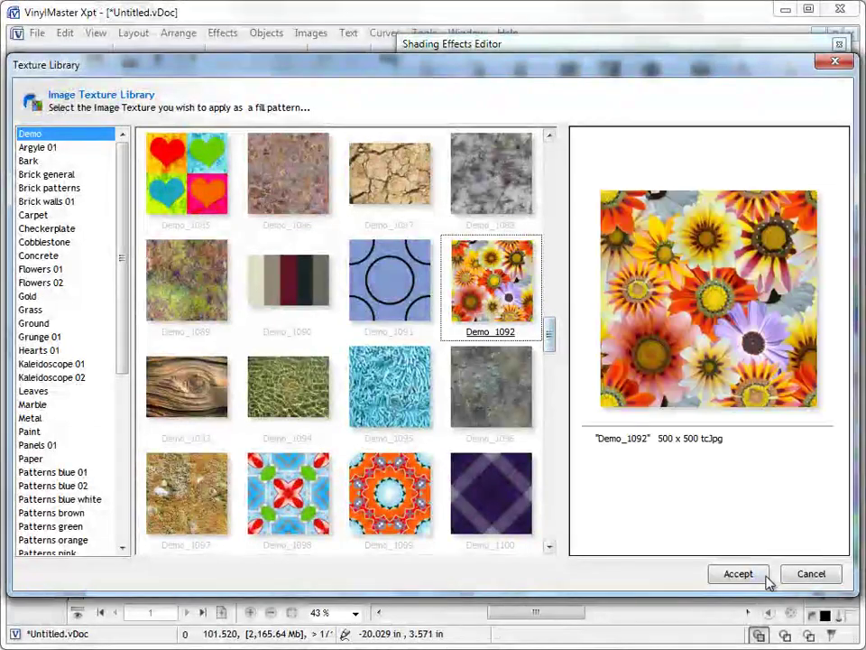
{"action": "left_click", "coordinate": [767, 574]}
Shrink and reposition the flower tiles on the letter, then flip the texture vertically.
{"action": "left_click", "coordinate": [269, 361]}
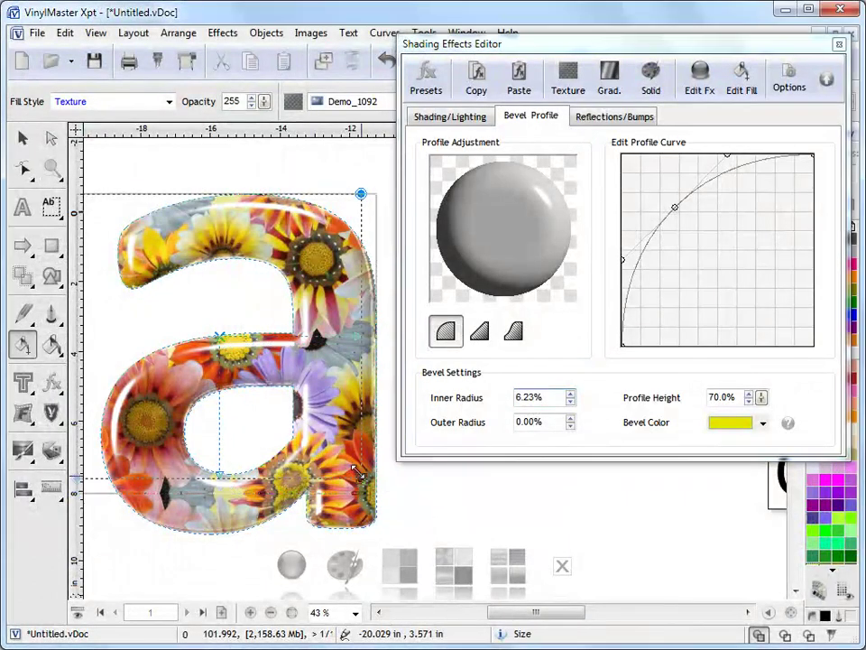
{"action": "left_click_drag", "start_coordinate": [210, 304], "coordinate": [280, 305]}
{"action": "left_click_drag", "start_coordinate": [280, 372], "coordinate": [255, 347]}
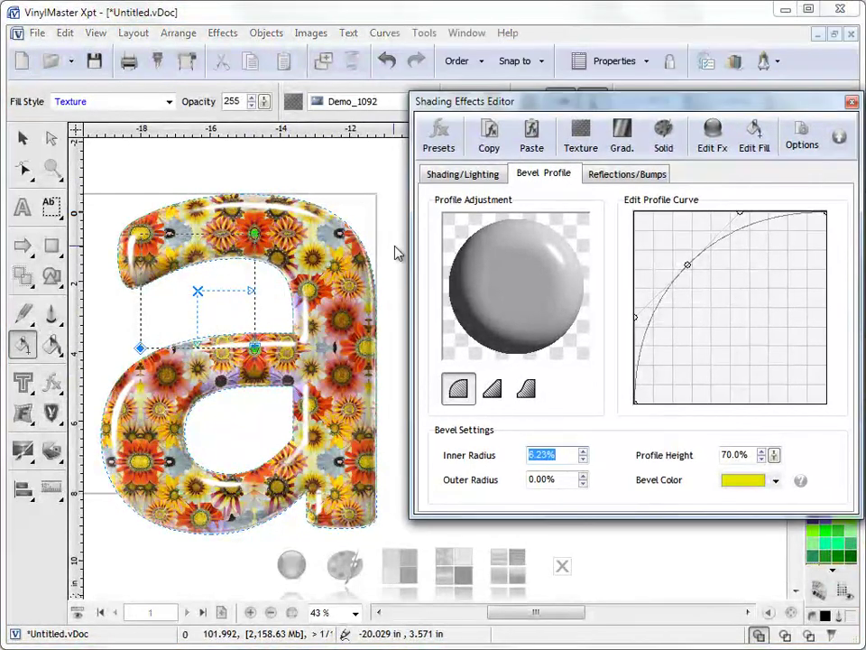
{"action": "left_click_drag", "start_coordinate": [645, 108], "coordinate": [635, 142]}
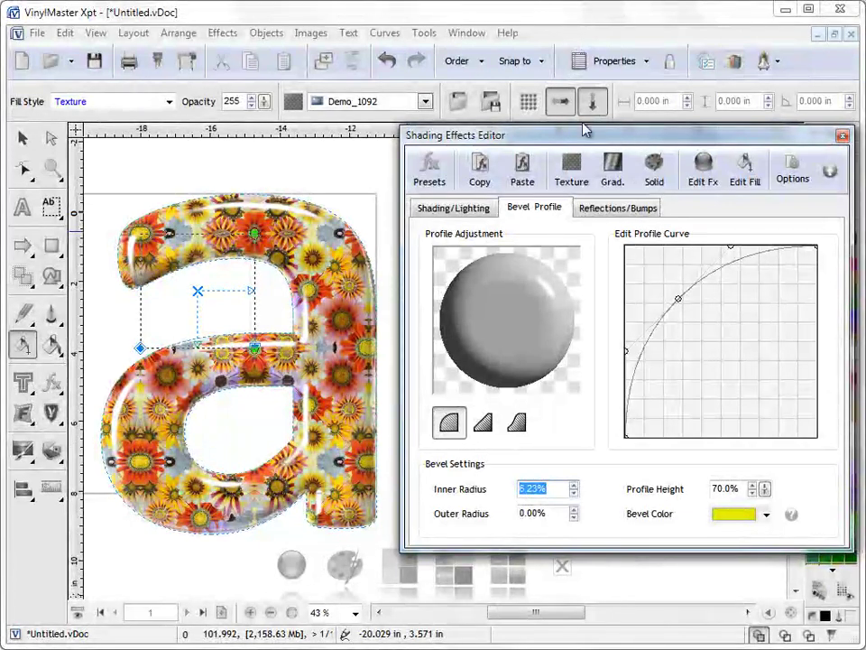
{"action": "left_click", "coordinate": [592, 101]}
{"action": "left_click_drag", "start_coordinate": [561, 137], "coordinate": [533, 54]}
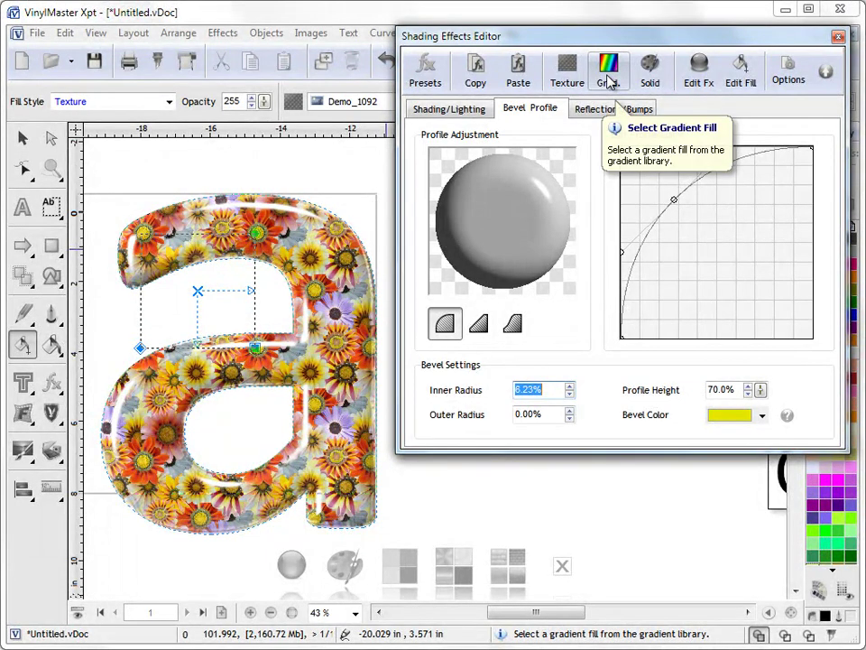
Browse the Masks, Landscapes, Muted, Neutrals, Golds, Earth Tones and Metallics gradient categories.
{"action": "left_click", "coordinate": [611, 67]}
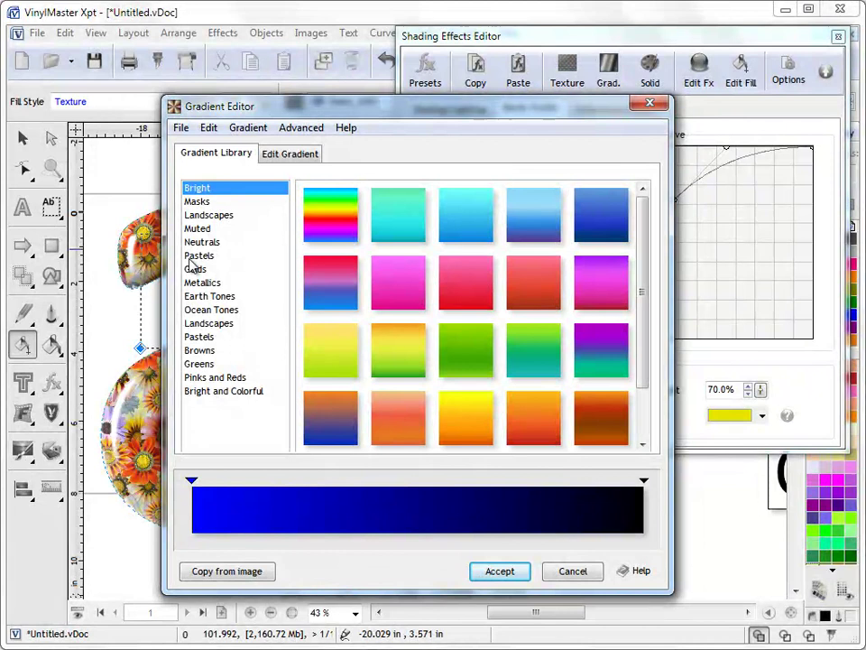
{"action": "scroll", "coordinate": [641, 235], "scroll_direction": "down", "scroll_amount": 2}
{"action": "scroll", "coordinate": [643, 226], "scroll_direction": "up", "scroll_amount": 2}
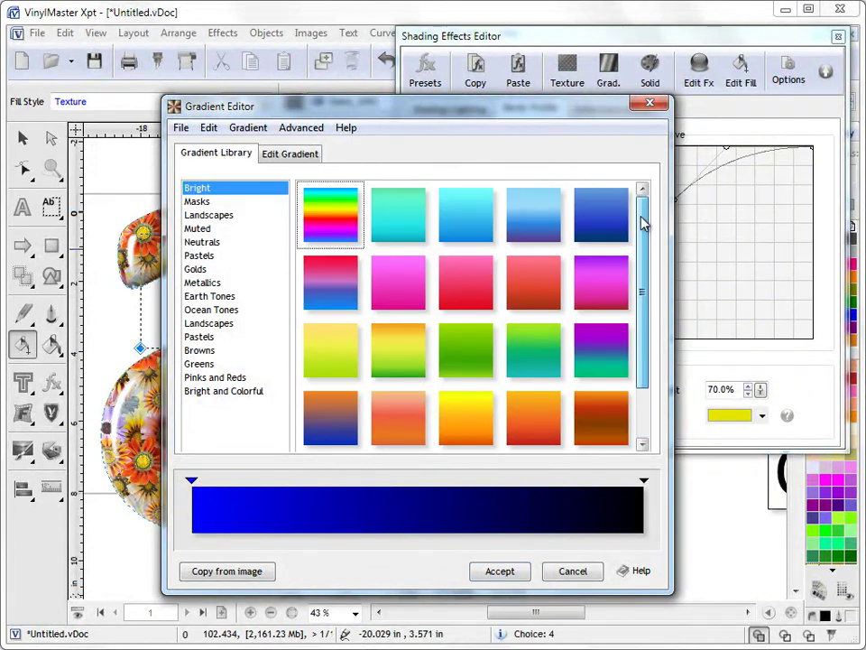
{"action": "left_click", "coordinate": [199, 201]}
{"action": "left_click", "coordinate": [216, 216]}
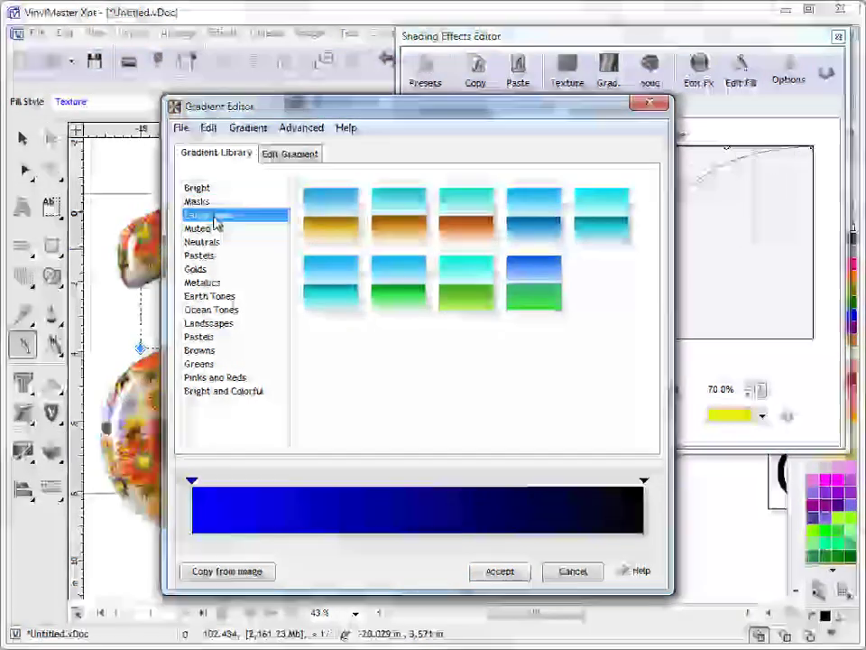
{"action": "left_click", "coordinate": [216, 229]}
{"action": "left_click", "coordinate": [217, 241]}
{"action": "left_click", "coordinate": [210, 269]}
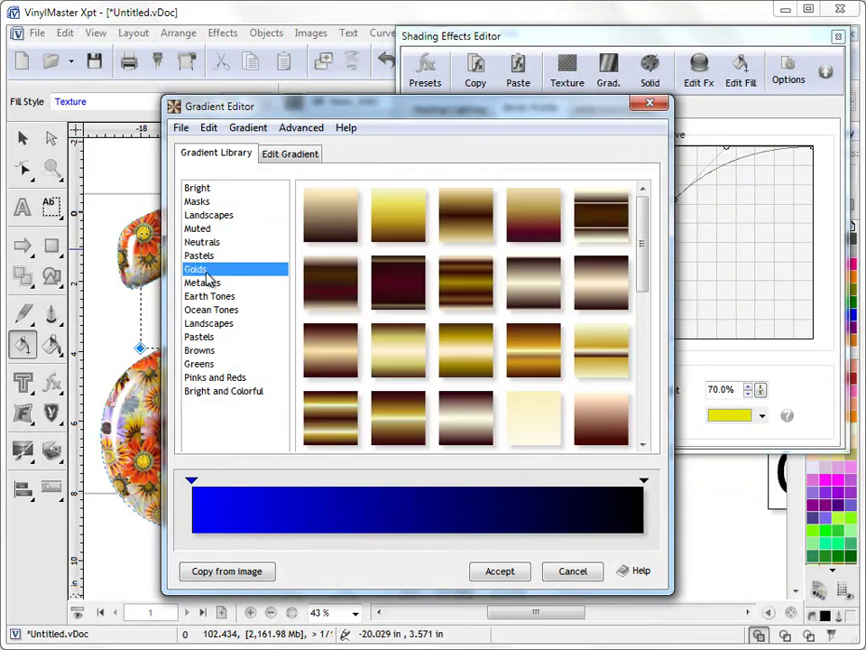
{"action": "left_click", "coordinate": [215, 296]}
{"action": "left_click", "coordinate": [212, 283]}
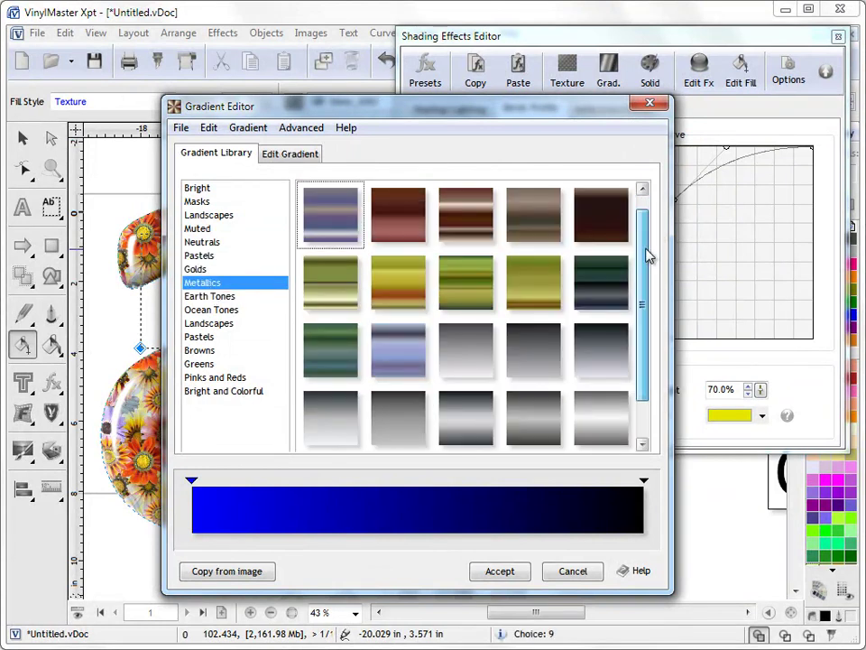
Revisit Golds and Earth Tones, then browse Ocean Tones and try a teal ocean gradient.
{"action": "scroll", "coordinate": [632, 280], "scroll_direction": "down", "scroll_amount": 2}
{"action": "left_click", "coordinate": [271, 268]}
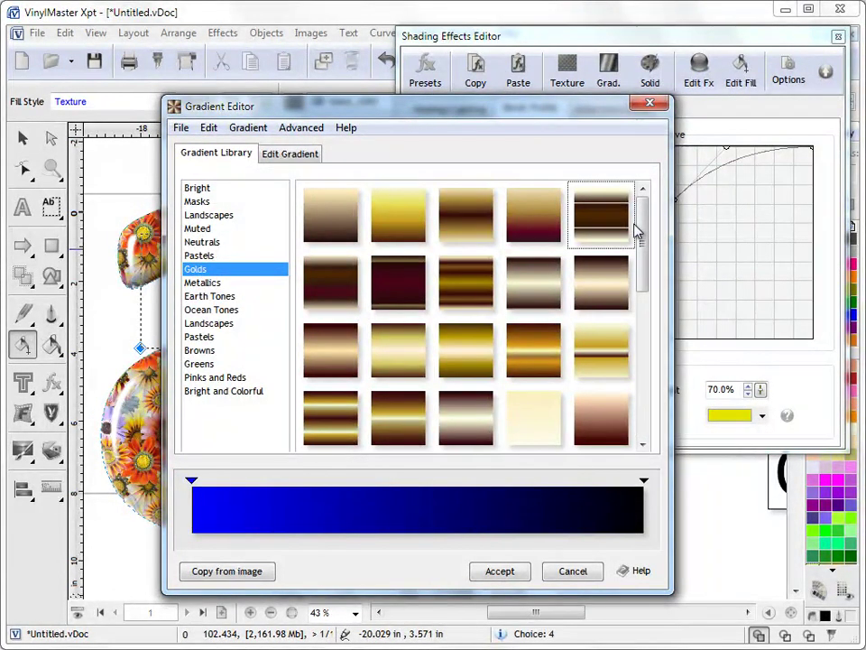
{"action": "left_click_drag", "start_coordinate": [638, 232], "coordinate": [621, 222]}
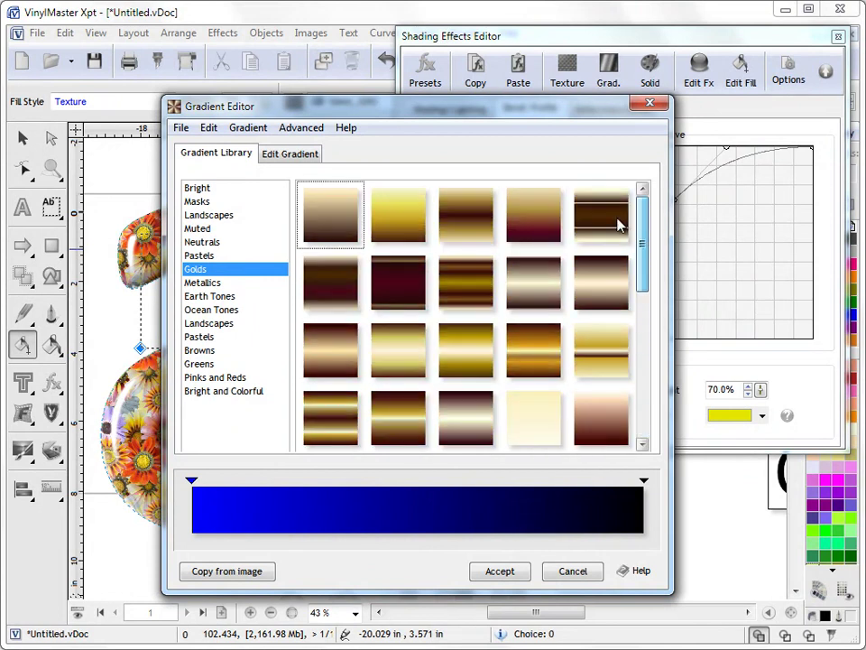
{"action": "key", "text": "Down"}
{"action": "key", "text": "Down"}
{"action": "scroll", "coordinate": [403, 344], "scroll_direction": "down", "scroll_amount": 5}
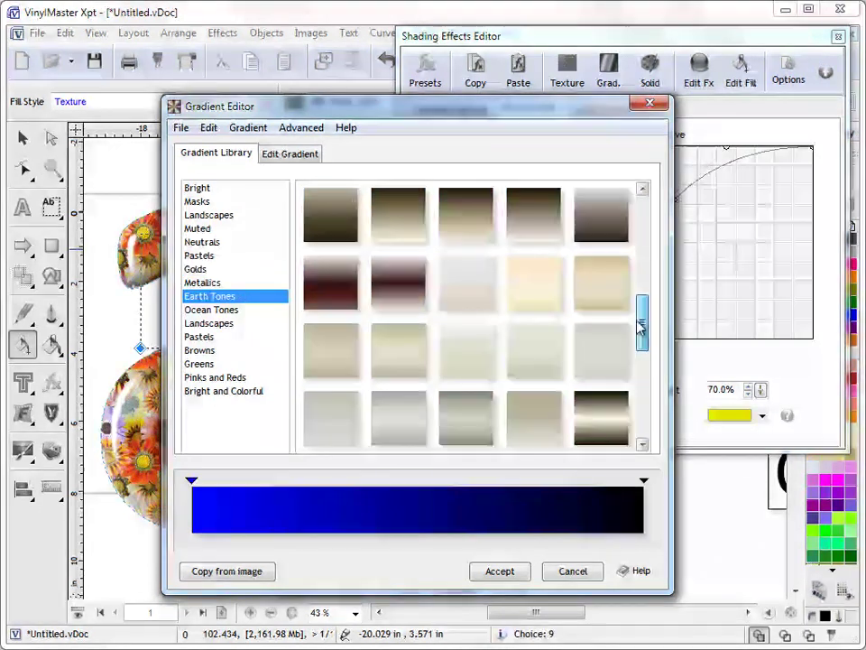
{"action": "left_click", "coordinate": [252, 309]}
{"action": "mouse_move", "coordinate": [644, 219]}
{"action": "left_mouse_down"}
{"action": "mouse_move", "coordinate": [644, 401]}
{"action": "mouse_move", "coordinate": [643, 231]}
{"action": "mouse_move", "coordinate": [643, 242]}
{"action": "left_mouse_up"}
{"action": "left_click", "coordinate": [540, 305]}
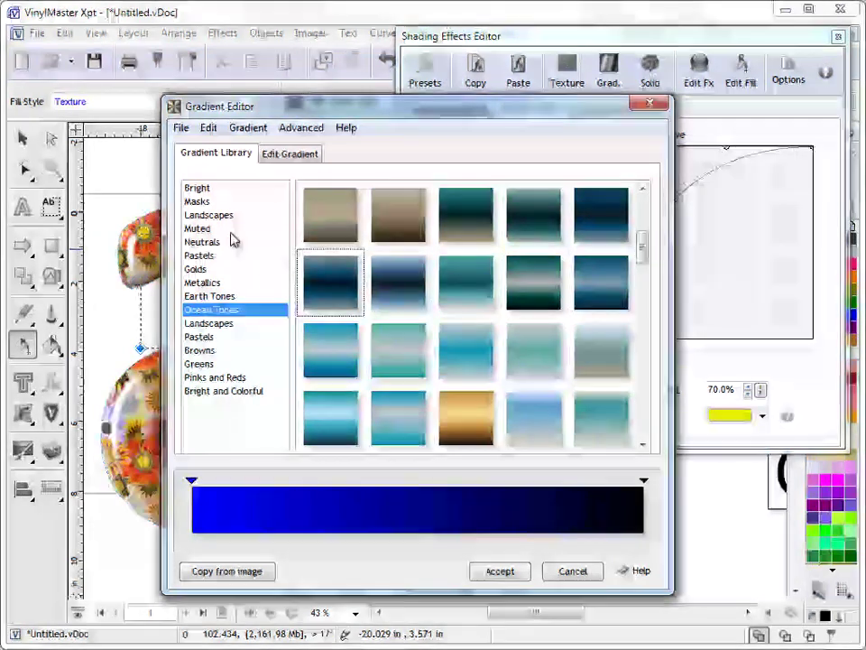
Choose the rainbow gradient under Bright and apply it to the letter.
{"action": "left_click", "coordinate": [217, 189]}
{"action": "left_click", "coordinate": [325, 216]}
{"action": "left_click", "coordinate": [526, 571]}
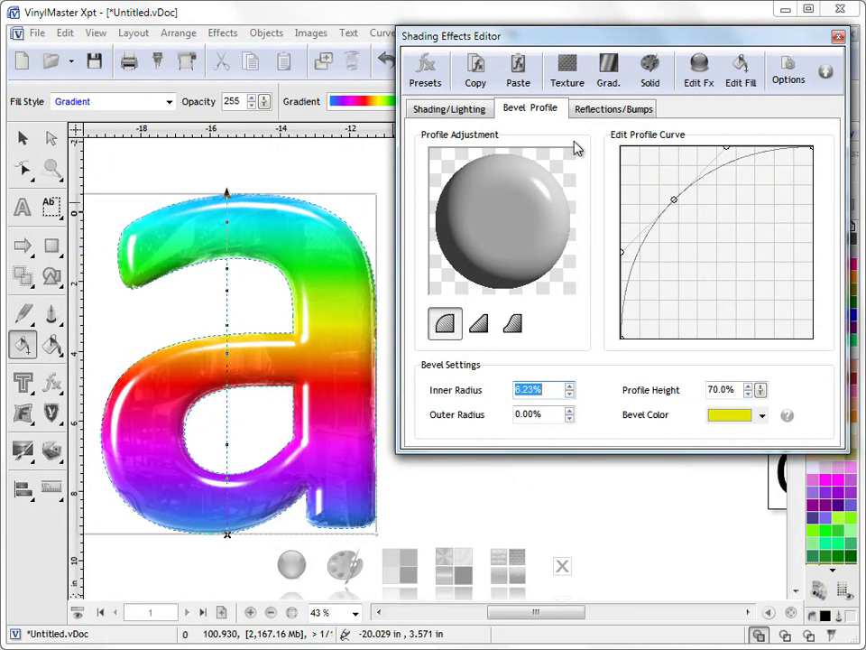
Disable Enable Reflections and redistribute the rainbow bands, nudging the orange-red band.
{"action": "left_click", "coordinate": [616, 108]}
{"action": "left_click", "coordinate": [474, 135]}
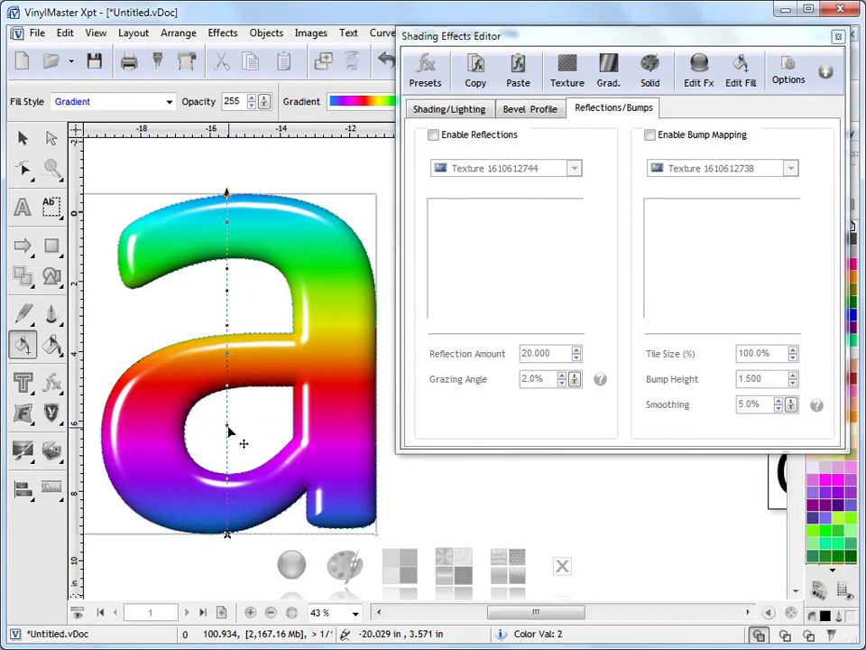
{"action": "left_click_drag", "start_coordinate": [227, 432], "coordinate": [229, 283]}
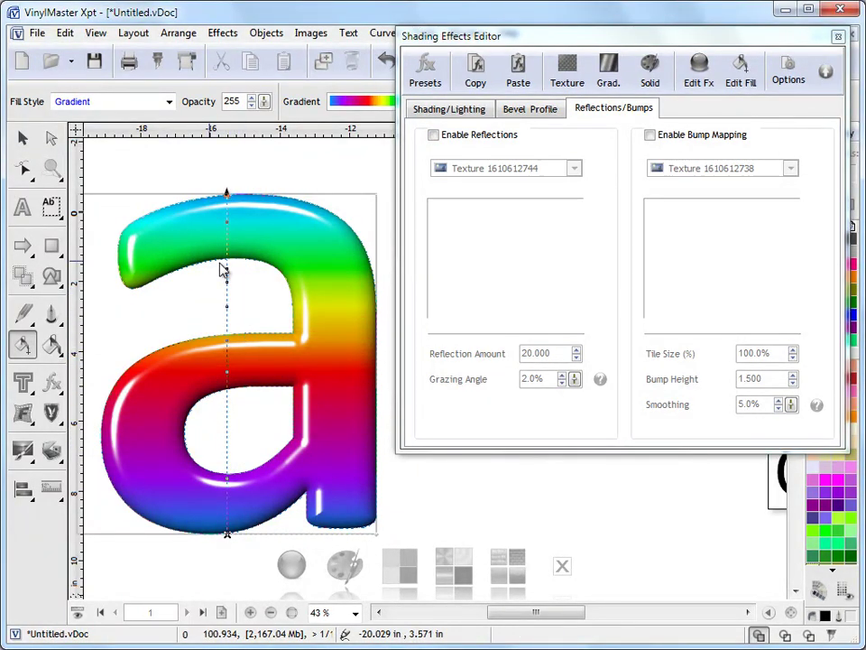
{"action": "left_click_drag", "start_coordinate": [228, 390], "coordinate": [227, 386]}
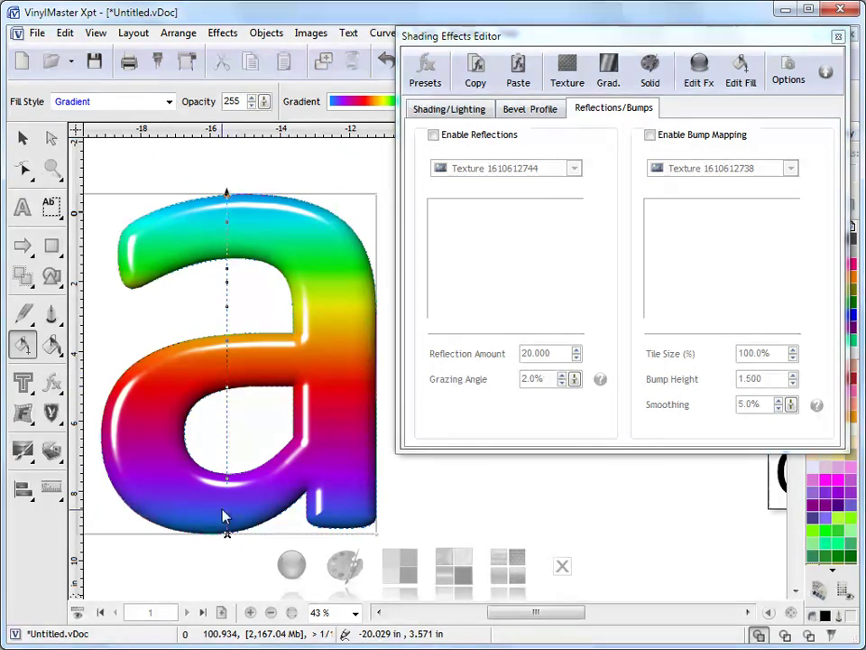
Collapse the shading effects panel, move it down, and open the gradient's Adjust settings.
{"action": "left_click", "coordinate": [788, 67]}
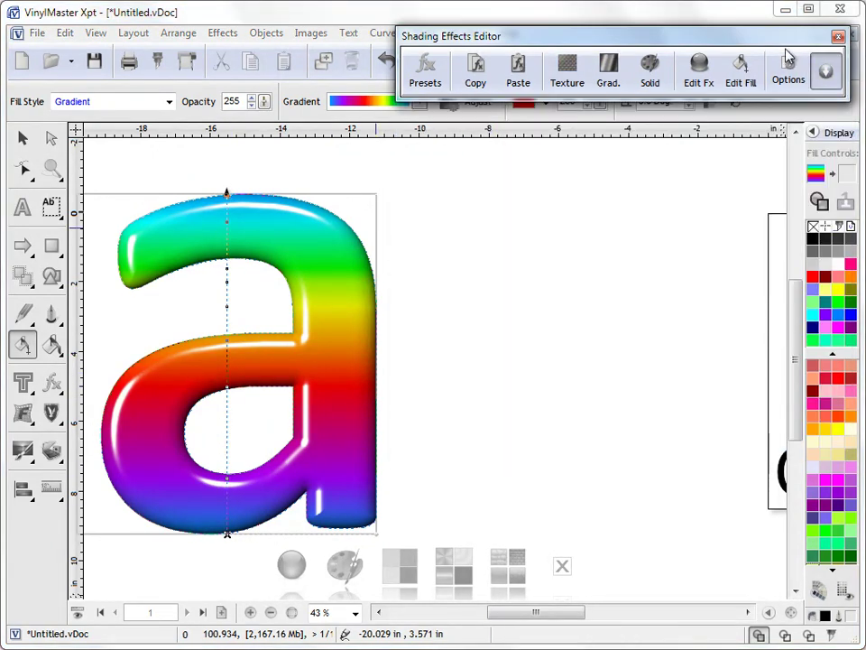
{"action": "left_click_drag", "start_coordinate": [793, 56], "coordinate": [781, 181]}
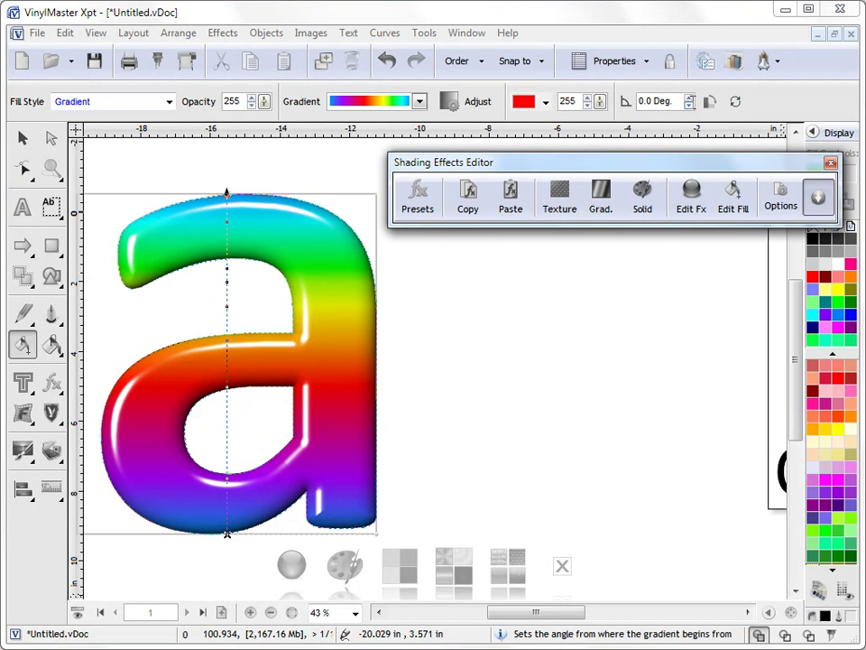
{"action": "left_click", "coordinate": [440, 108]}
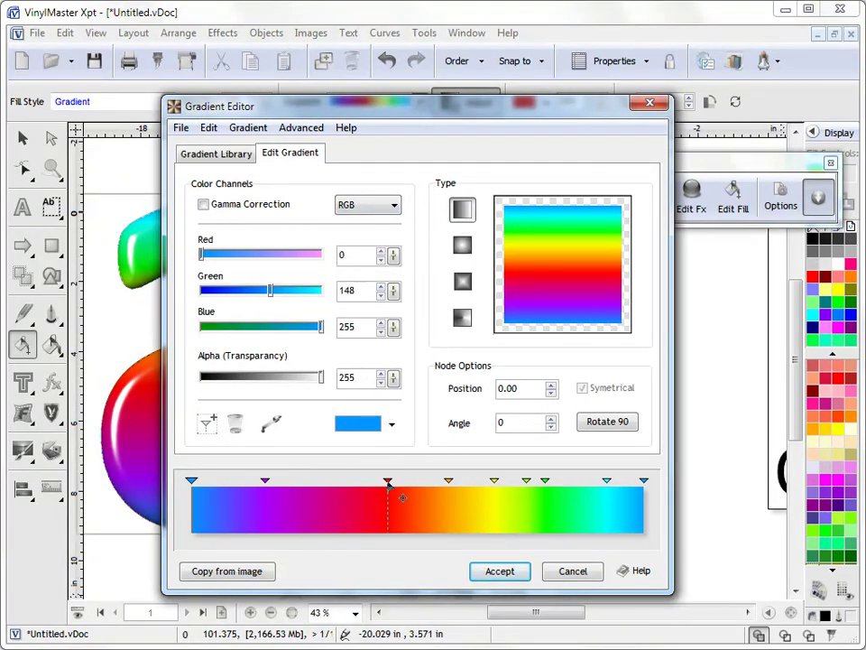
Move the red stop left and the purple stop to 19.44, and make the gradient Conical.
{"action": "left_click_drag", "start_coordinate": [389, 485], "coordinate": [351, 485]}
{"action": "left_click_drag", "start_coordinate": [265, 480], "coordinate": [293, 504]}
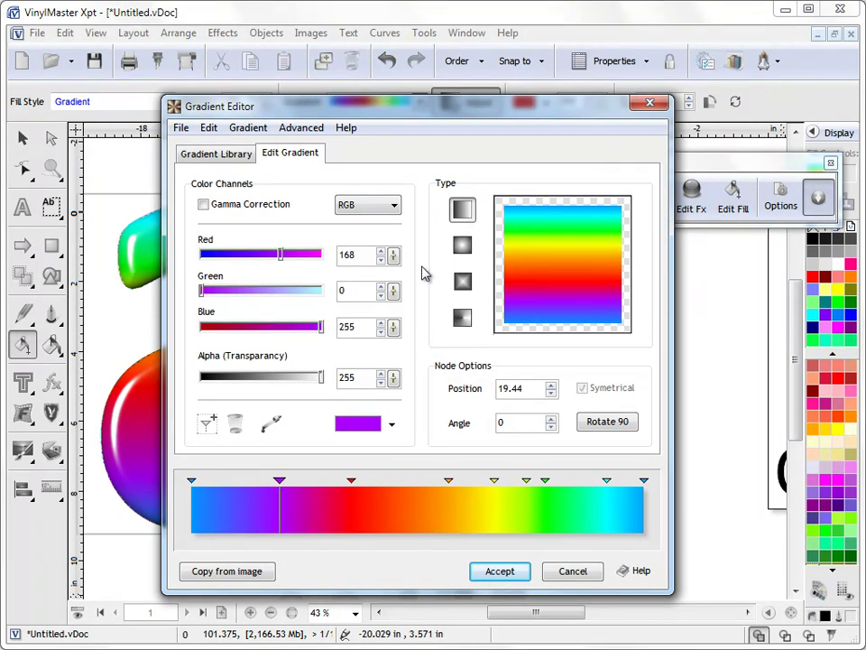
{"action": "left_click", "coordinate": [463, 321]}
Apply the conical gradient, centre it in the lower bowl, and rotate it clockwise.
{"action": "left_click", "coordinate": [527, 574]}
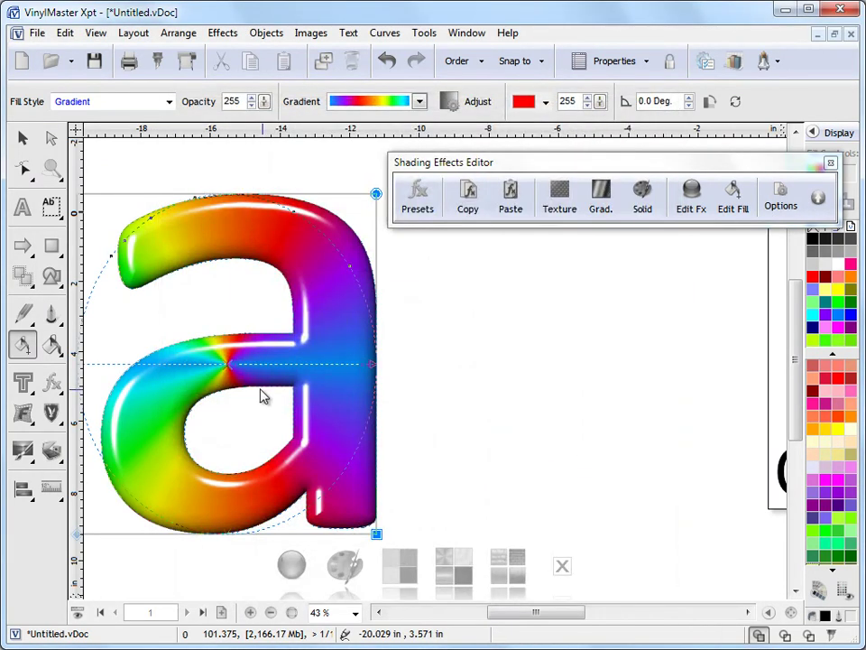
{"action": "left_click_drag", "start_coordinate": [232, 370], "coordinate": [247, 423]}
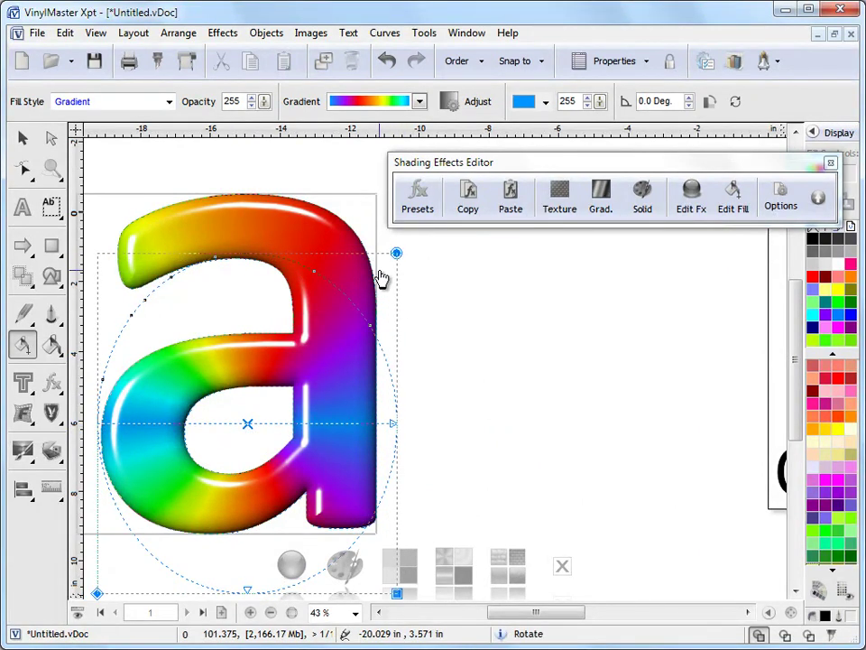
{"action": "left_click_drag", "start_coordinate": [406, 272], "coordinate": [442, 459]}
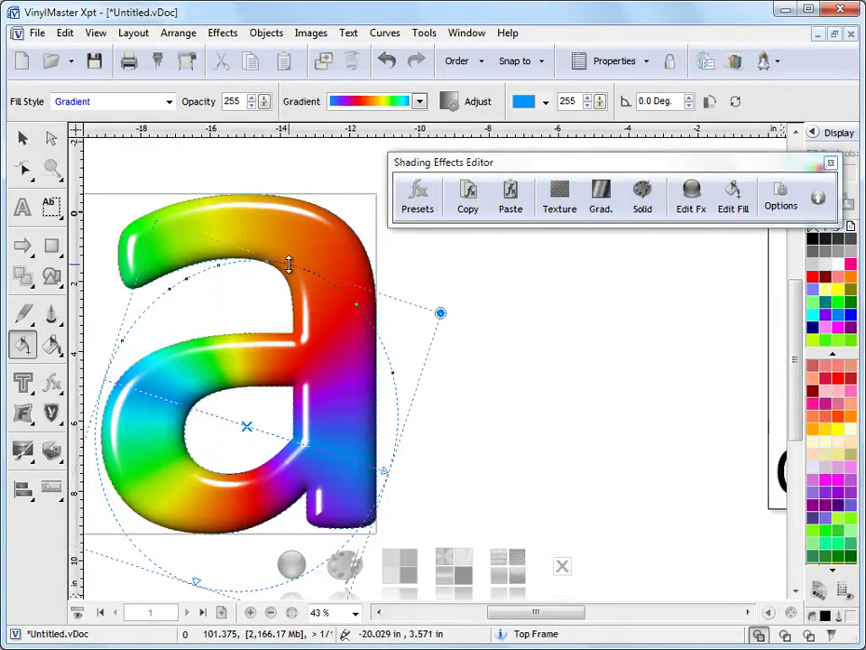
{"action": "left_click_drag", "start_coordinate": [290, 261], "coordinate": [232, 301]}
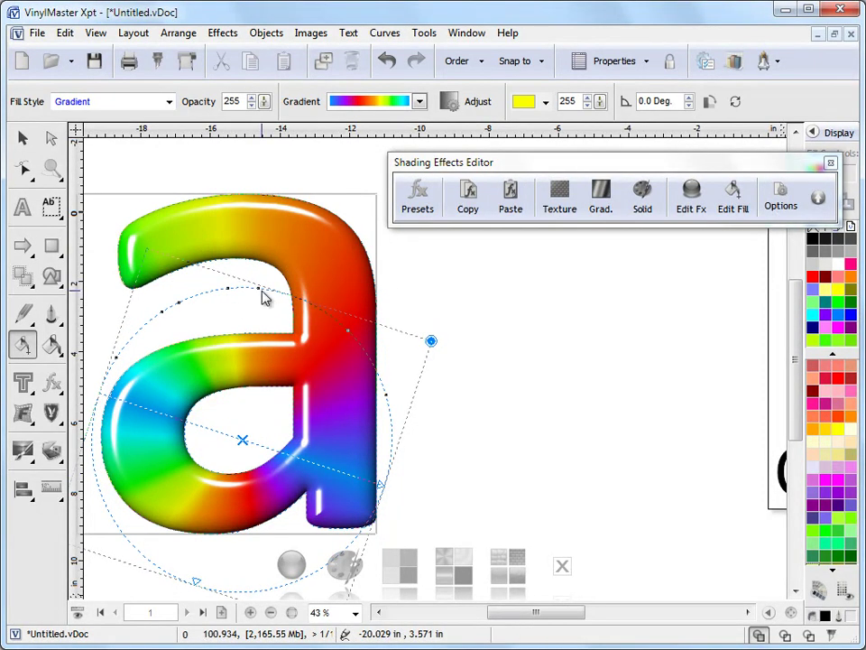
{"action": "left_click", "coordinate": [275, 296]}
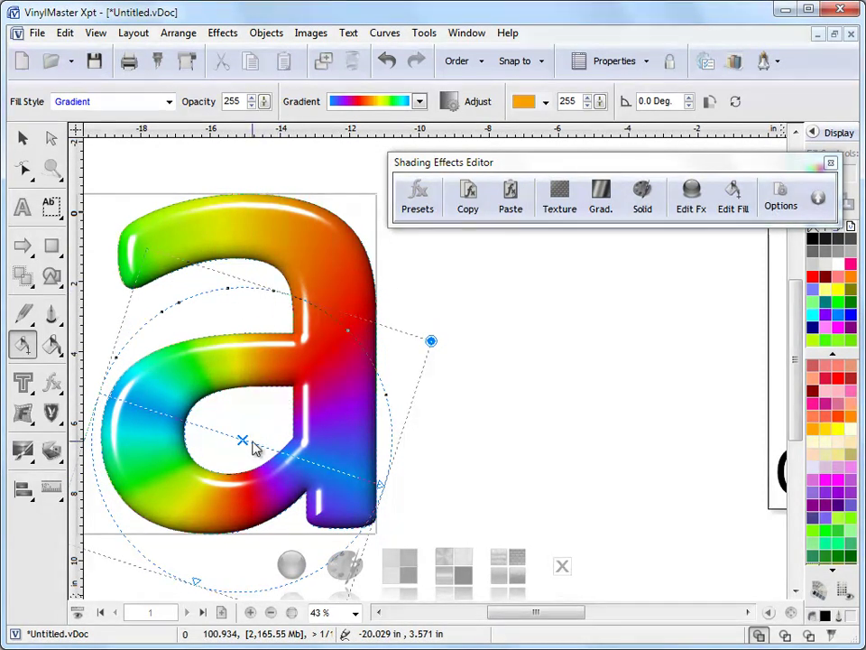
{"action": "left_click_drag", "start_coordinate": [244, 440], "coordinate": [245, 432]}
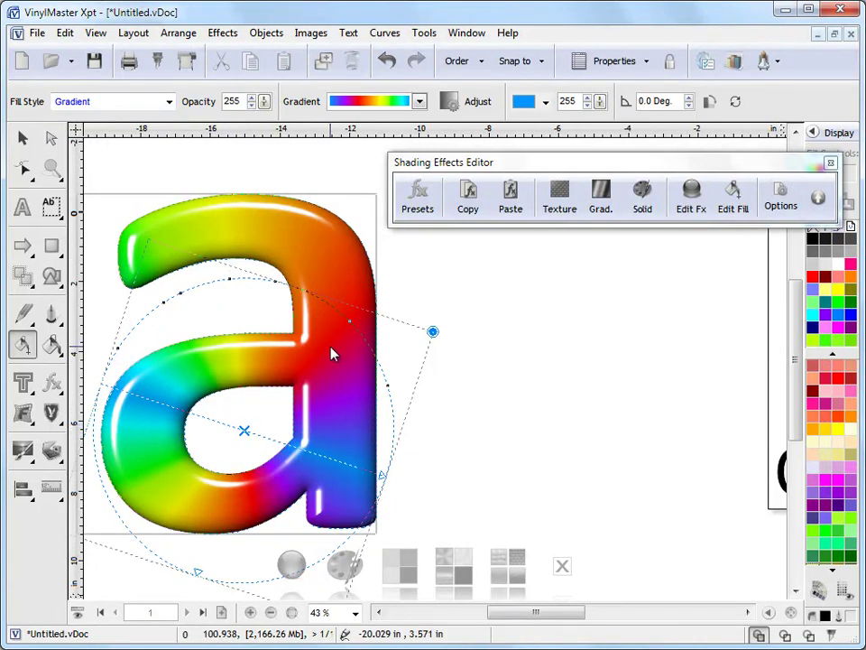
Add a Soft Shadow and pull it in to about 3.03% by 1.04% offset.
{"action": "left_click", "coordinate": [22, 137]}
{"action": "left_click", "coordinate": [52, 384]}
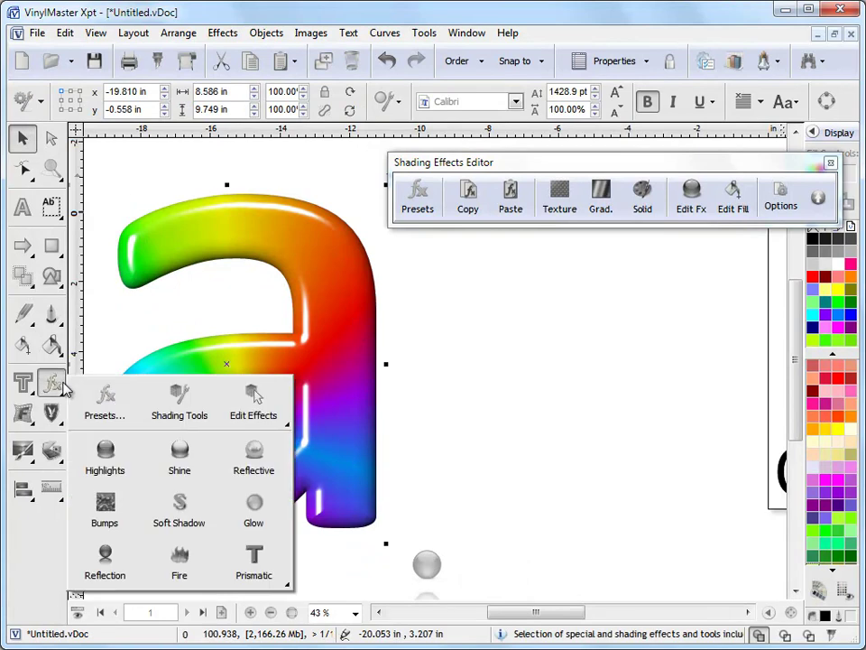
{"action": "left_click", "coordinate": [172, 494]}
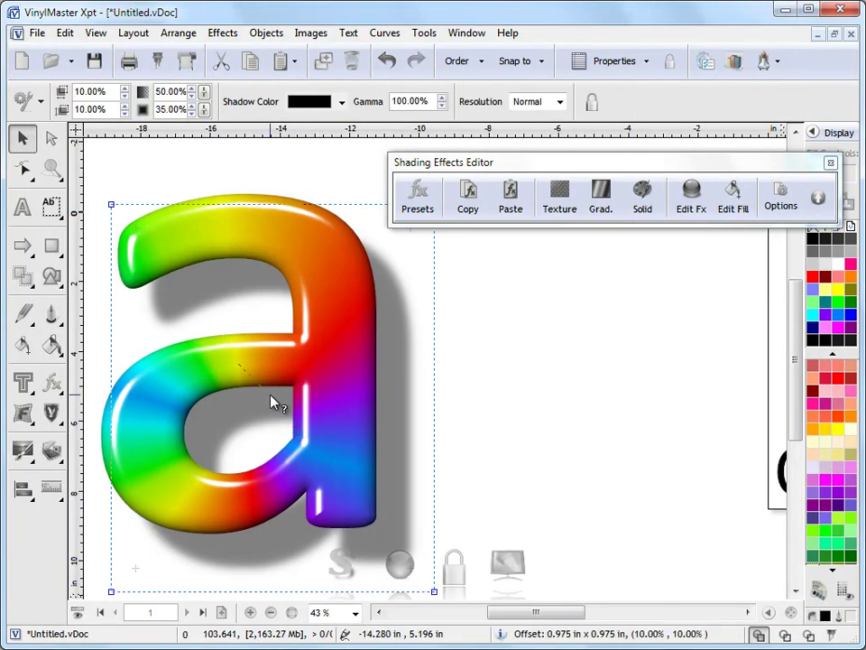
{"action": "left_click_drag", "start_coordinate": [243, 367], "coordinate": [389, 391]}
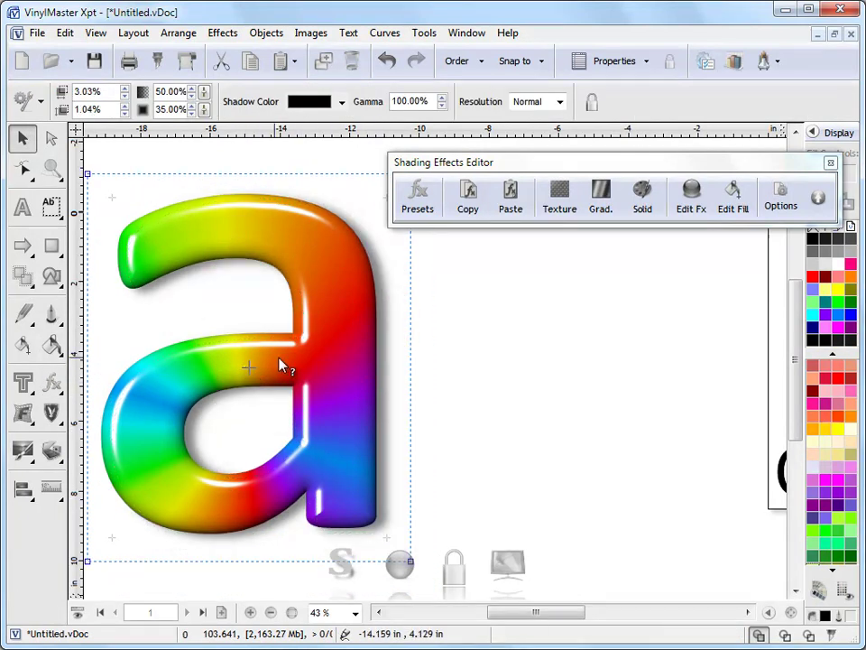
{"action": "left_click", "coordinate": [24, 137]}
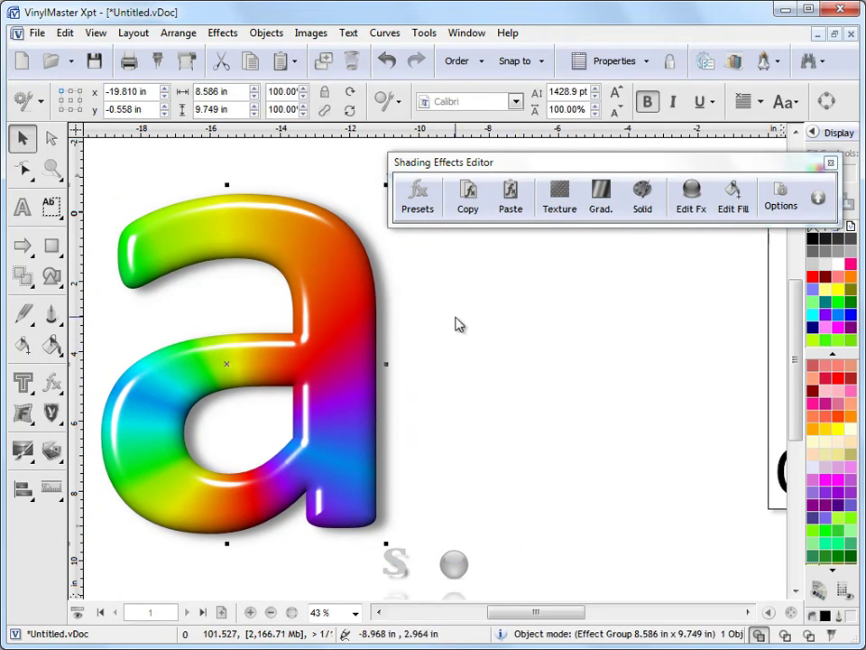
Try red, yellow and sky blue fills, then darken the blue toward navy.
{"action": "left_click_drag", "start_coordinate": [550, 172], "coordinate": [556, 58]}
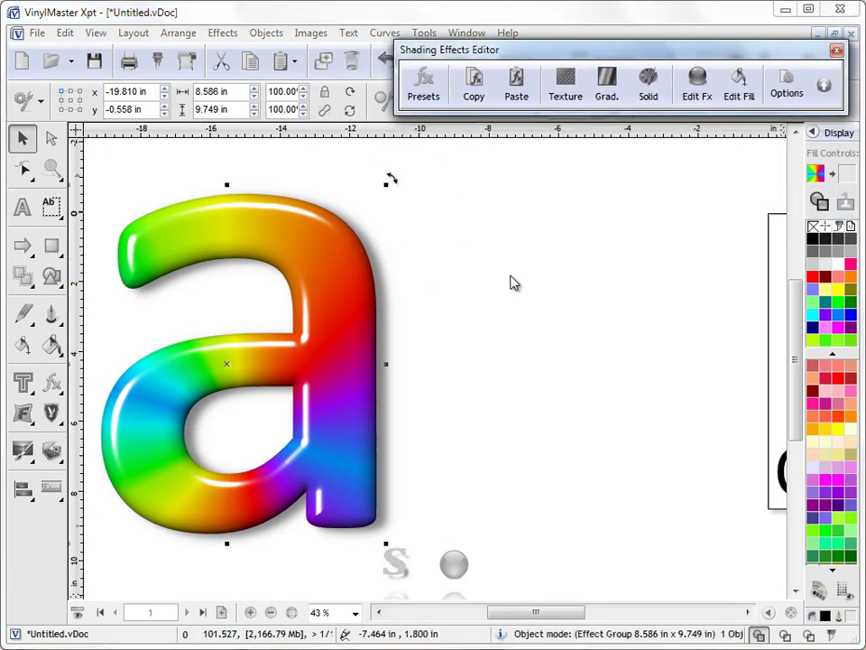
{"action": "left_click", "coordinate": [814, 280]}
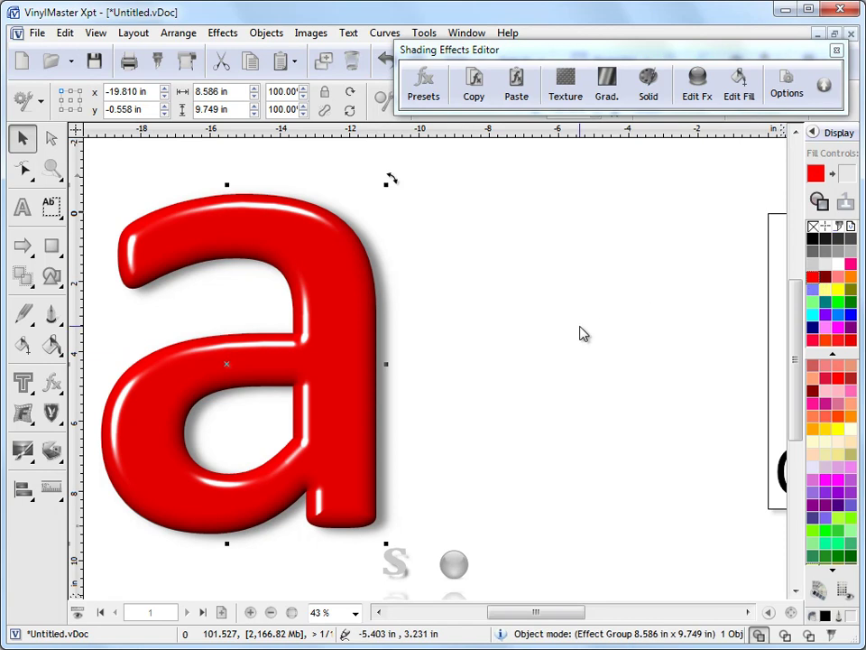
{"action": "left_click", "coordinate": [838, 291]}
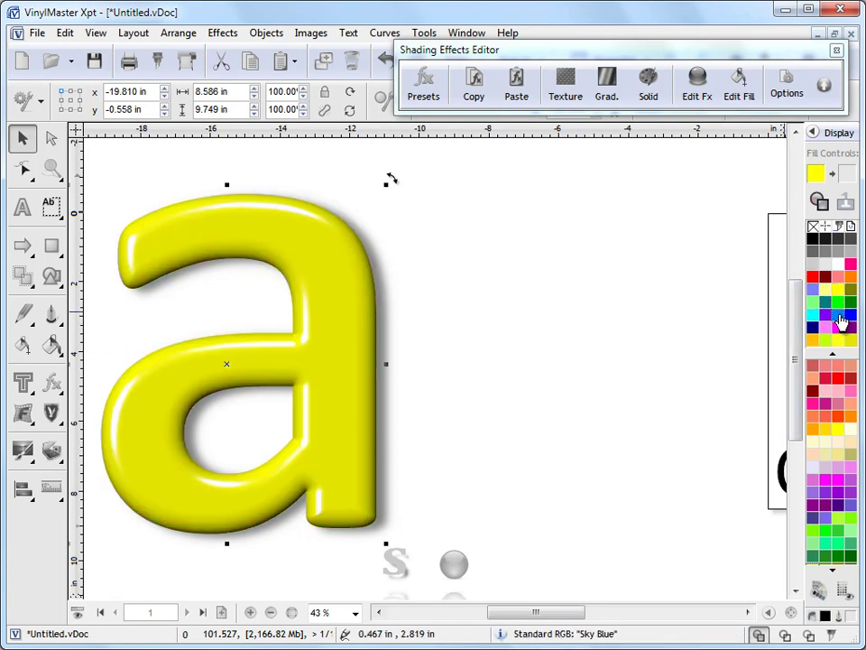
{"action": "left_click", "coordinate": [827, 316]}
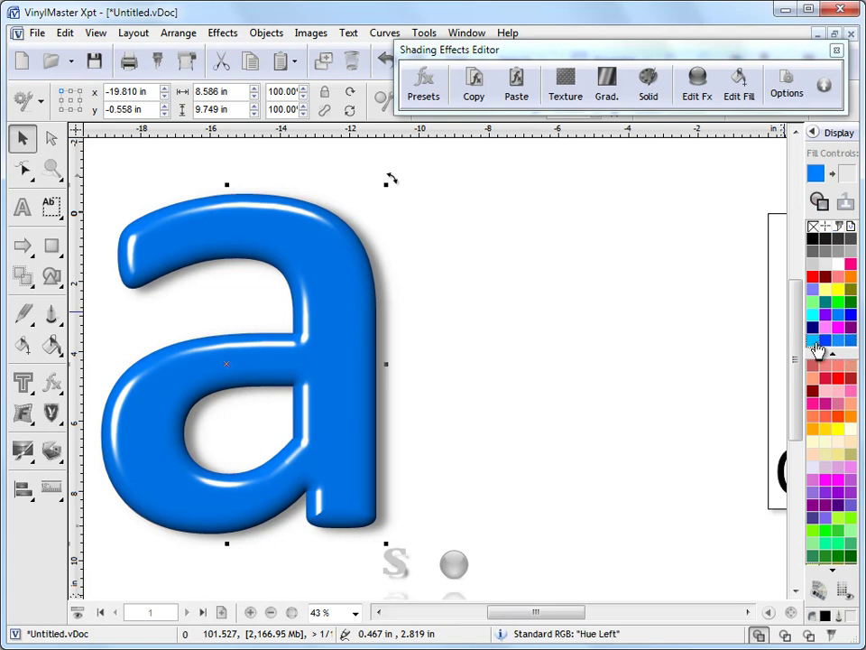
{"action": "left_click", "coordinate": [852, 343]}
{"action": "left_click", "coordinate": [851, 343]}
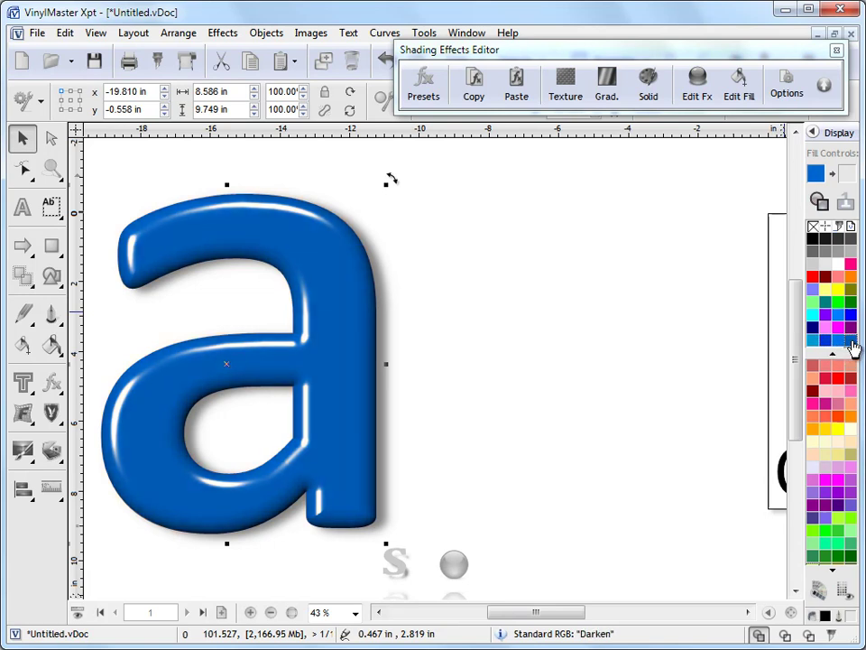
{"action": "left_click", "coordinate": [851, 343]}
{"action": "left_click", "coordinate": [851, 343]}
{"action": "left_click", "coordinate": [851, 343]}
Shift the hue toward green and lighten it, then settle on red darkened one step.
{"action": "left_click", "coordinate": [852, 347]}
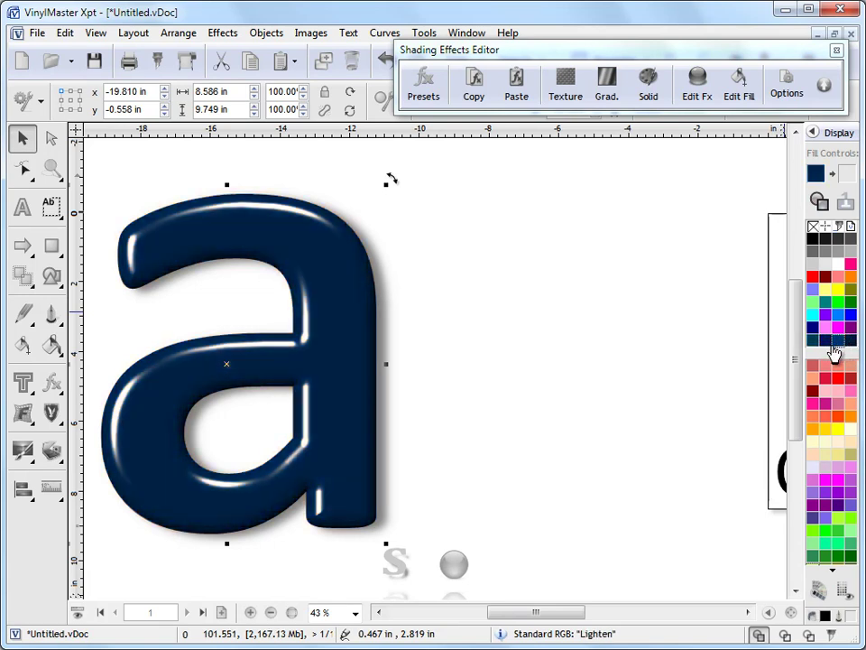
{"action": "left_click", "coordinate": [812, 346]}
{"action": "left_click", "coordinate": [813, 346]}
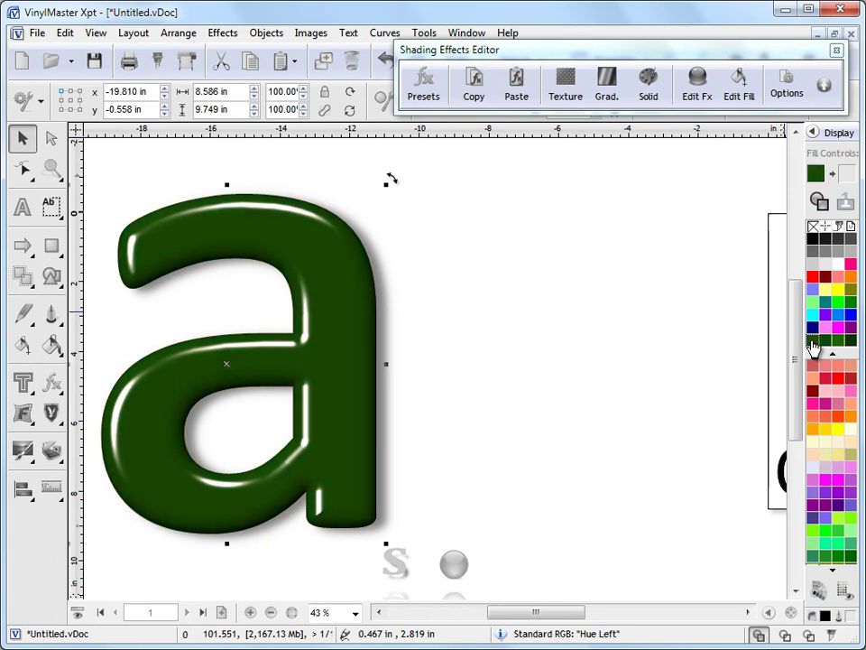
{"action": "left_click", "coordinate": [845, 343]}
{"action": "left_click", "coordinate": [845, 343]}
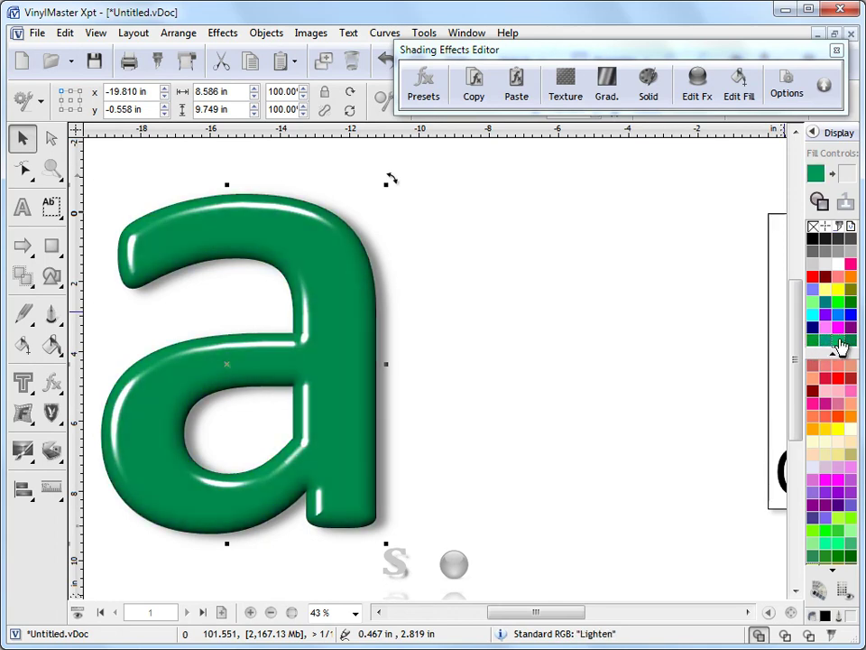
{"action": "left_click", "coordinate": [845, 343]}
{"action": "left_click", "coordinate": [845, 343]}
{"action": "left_click", "coordinate": [812, 277]}
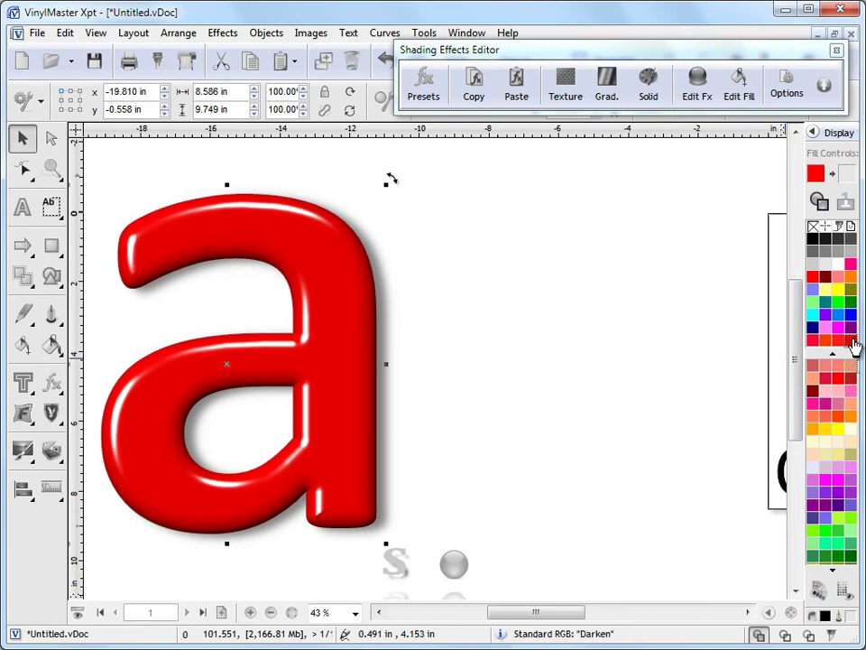
{"action": "left_click", "coordinate": [852, 343]}
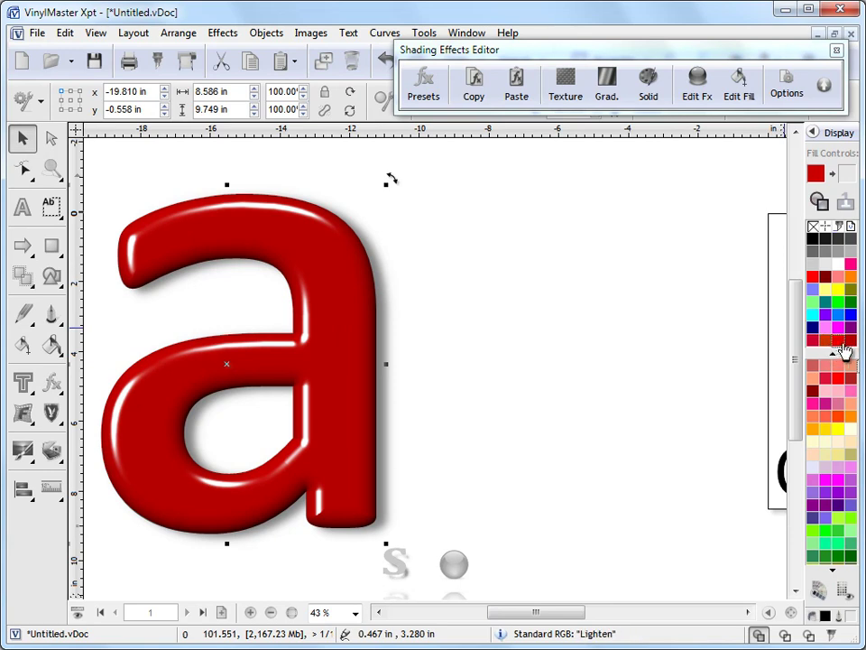
Open the Solid colour chooser using the HSV colour model.
{"action": "left_click", "coordinate": [823, 85]}
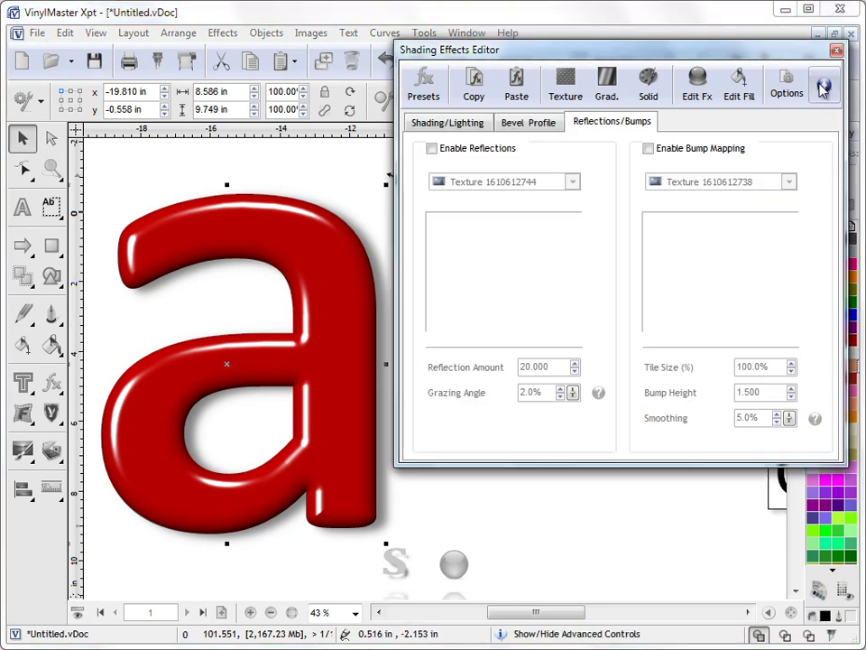
{"action": "left_click", "coordinate": [823, 85]}
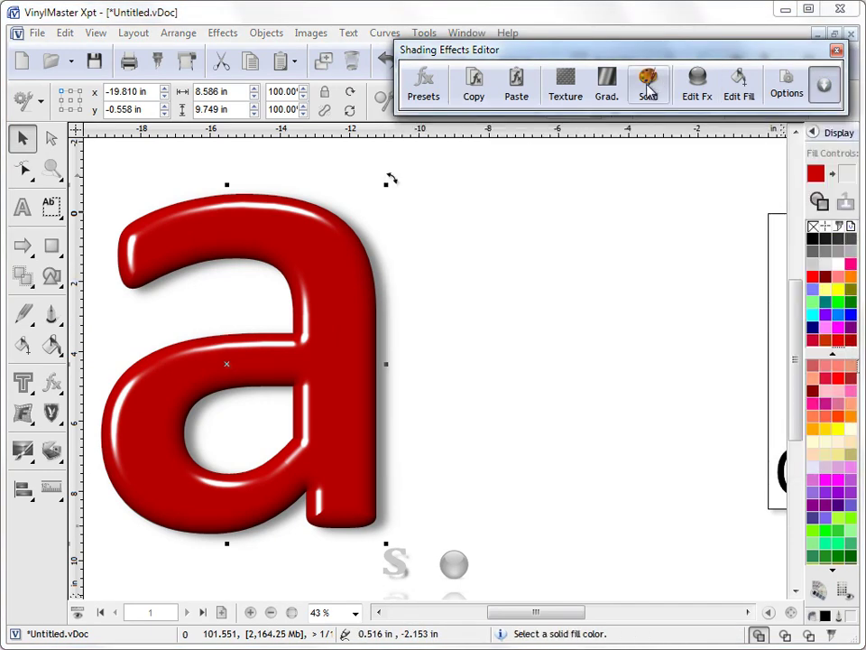
{"action": "left_click", "coordinate": [649, 85]}
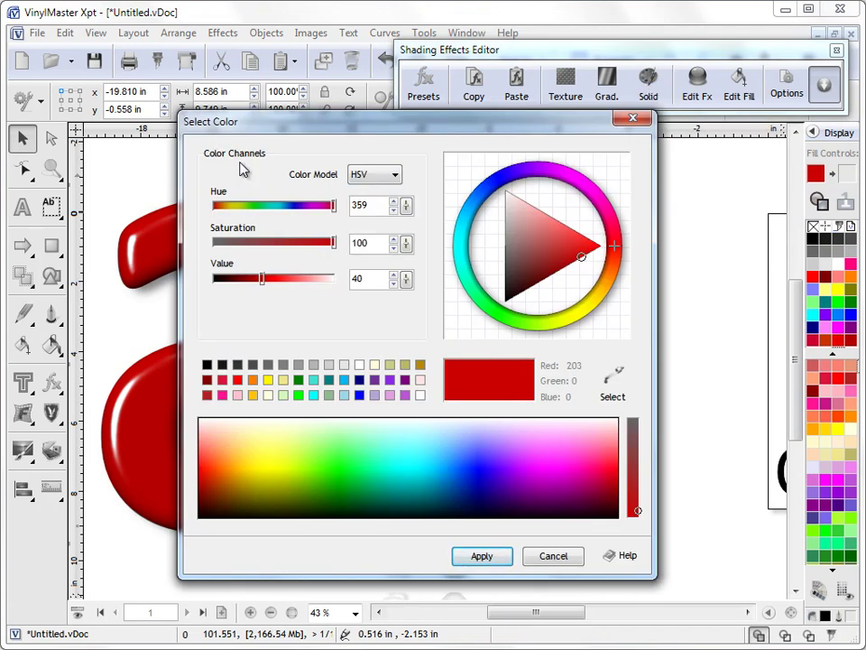
{"action": "left_click", "coordinate": [370, 176]}
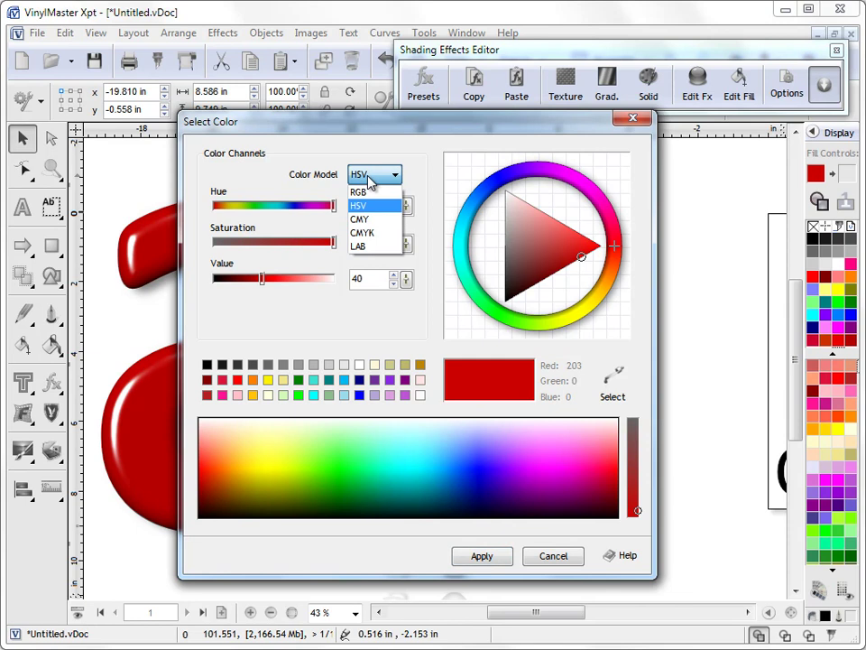
{"action": "left_click", "coordinate": [370, 178]}
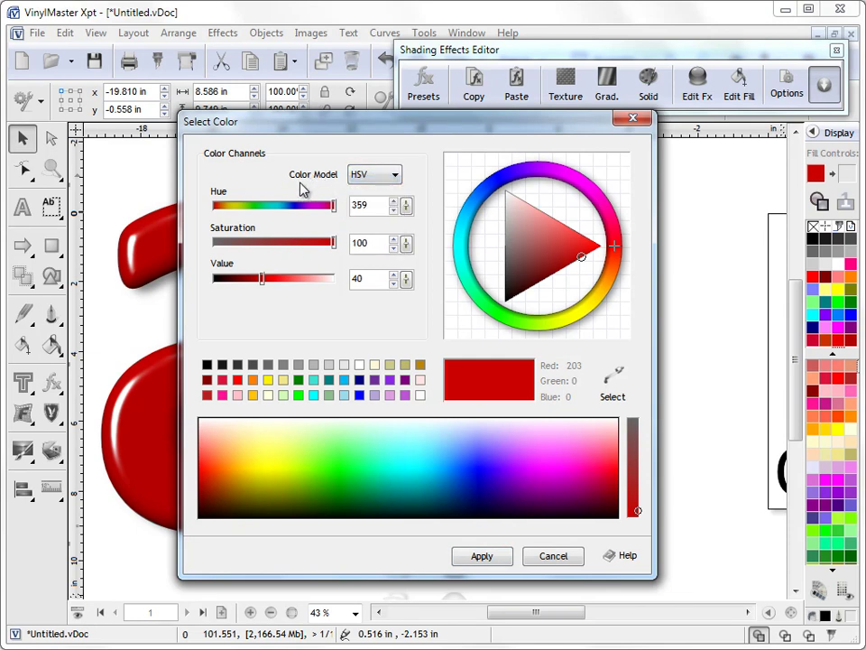
Set the colour to magenta: hue 319, saturation 100, value 51.
{"action": "left_click_drag", "start_coordinate": [336, 209], "coordinate": [298, 208]}
{"action": "mouse_move", "coordinate": [521, 184]}
{"action": "left_mouse_down"}
{"action": "mouse_move", "coordinate": [591, 192]}
{"action": "mouse_move", "coordinate": [545, 173]}
{"action": "mouse_move", "coordinate": [460, 289]}
{"action": "mouse_move", "coordinate": [601, 271]}
{"action": "mouse_move", "coordinate": [592, 175]}
{"action": "left_mouse_up"}
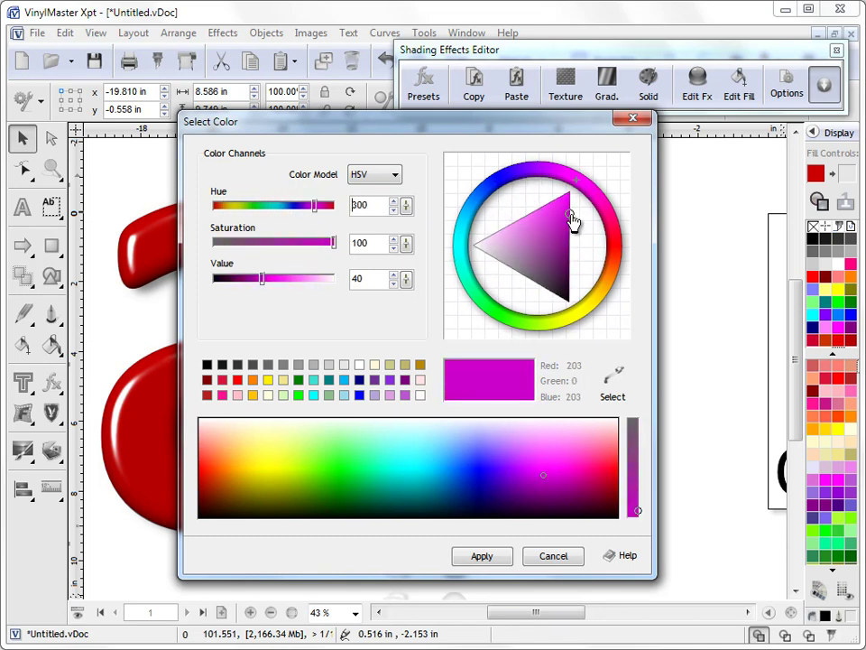
{"action": "mouse_move", "coordinate": [571, 221]}
{"action": "left_mouse_down"}
{"action": "mouse_move", "coordinate": [555, 240]}
{"action": "mouse_move", "coordinate": [552, 230]}
{"action": "mouse_move", "coordinate": [567, 238]}
{"action": "mouse_move", "coordinate": [547, 242]}
{"action": "mouse_move", "coordinate": [552, 220]}
{"action": "left_mouse_up"}
{"action": "left_click_drag", "start_coordinate": [271, 283], "coordinate": [337, 257]}
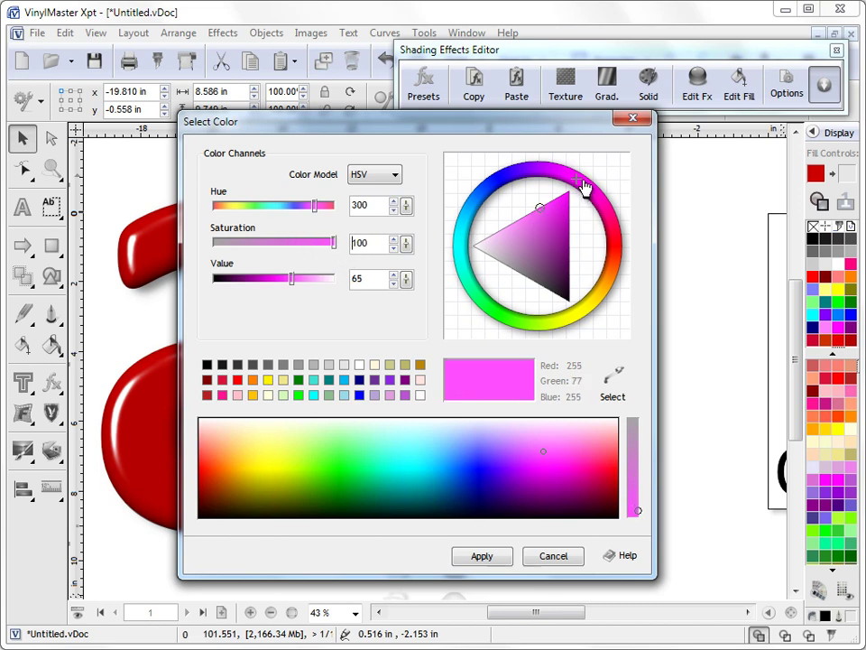
{"action": "mouse_move", "coordinate": [573, 208]}
{"action": "left_mouse_down"}
{"action": "mouse_move", "coordinate": [553, 209]}
{"action": "mouse_move", "coordinate": [574, 194]}
{"action": "mouse_move", "coordinate": [566, 209]}
{"action": "left_mouse_up"}
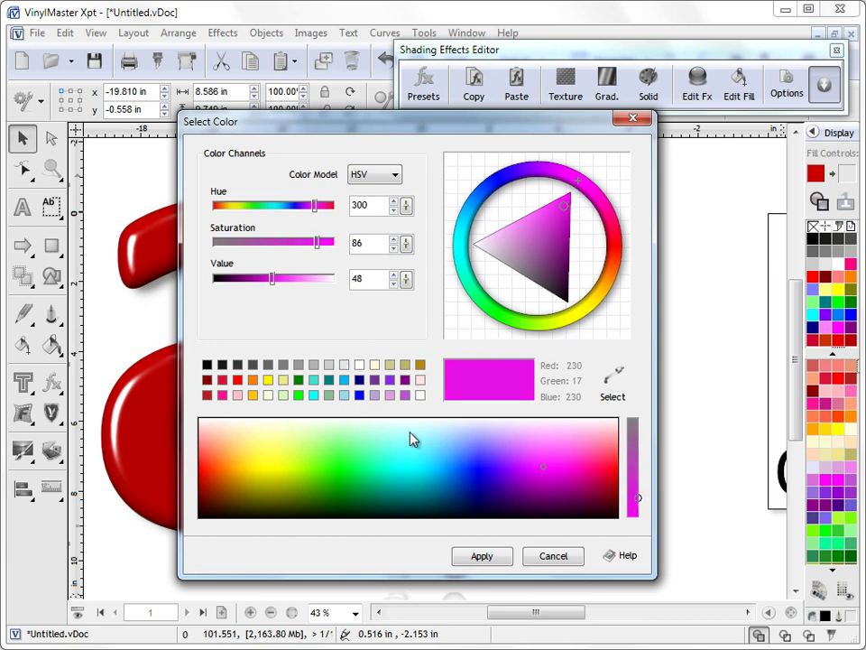
{"action": "left_click_drag", "start_coordinate": [542, 468], "coordinate": [566, 470]}
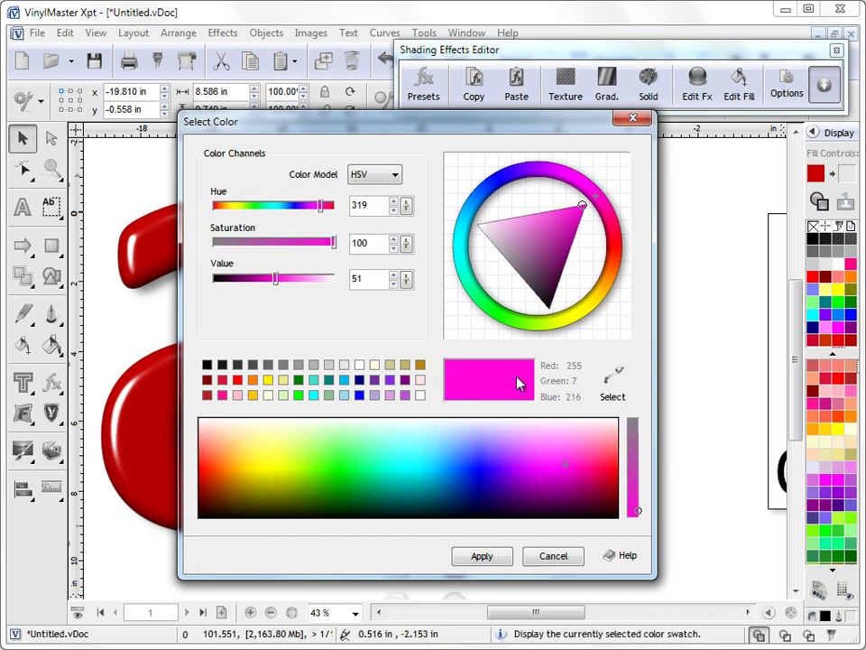
Apply the magenta, then a pale blue-grey sampled from the page, then the red swatch.
{"action": "left_click", "coordinate": [483, 557]}
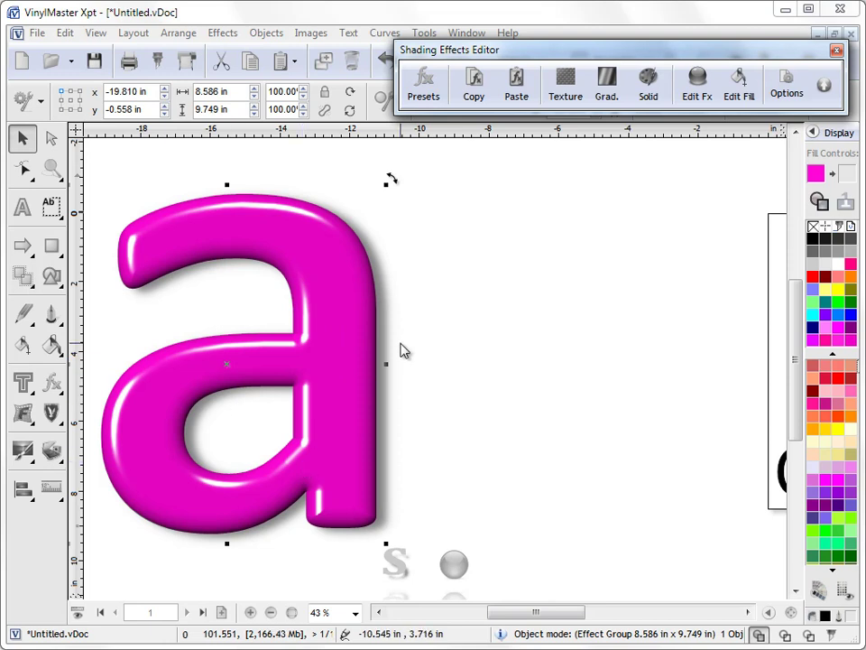
{"action": "left_click", "coordinate": [648, 82]}
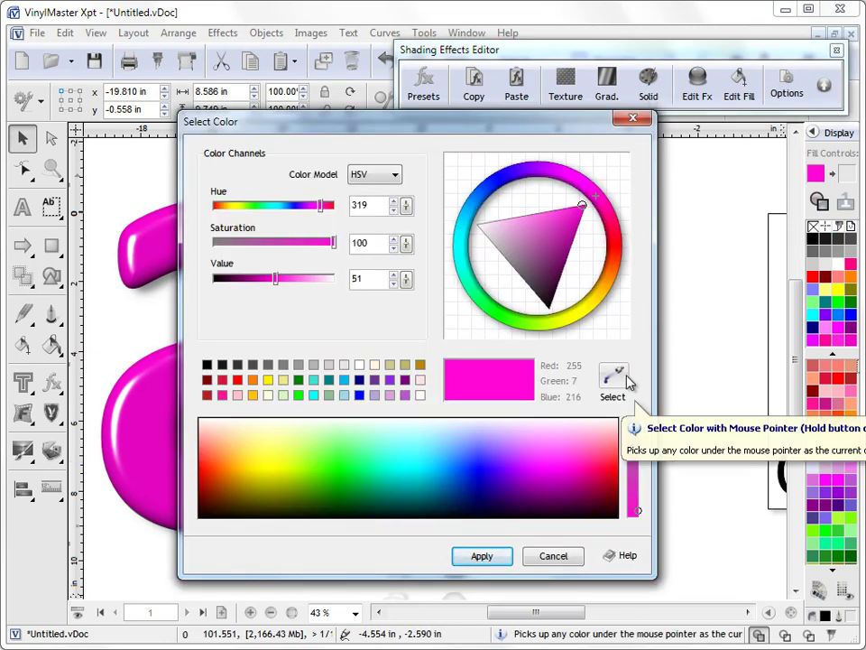
{"action": "left_click_drag", "start_coordinate": [612, 373], "coordinate": [713, 388]}
{"action": "mouse_move", "coordinate": [713, 549]}
{"action": "left_mouse_down"}
{"action": "mouse_move", "coordinate": [665, 638]}
{"action": "mouse_move", "coordinate": [181, 629]}
{"action": "mouse_move", "coordinate": [791, 539]}
{"action": "mouse_move", "coordinate": [851, 357]}
{"action": "mouse_move", "coordinate": [828, 351]}
{"action": "mouse_move", "coordinate": [827, 259]}
{"action": "mouse_move", "coordinate": [844, 263]}
{"action": "mouse_move", "coordinate": [848, 242]}
{"action": "mouse_move", "coordinate": [850, 255]}
{"action": "mouse_move", "coordinate": [828, 252]}
{"action": "mouse_move", "coordinate": [825, 172]}
{"action": "mouse_move", "coordinate": [848, 160]}
{"action": "mouse_move", "coordinate": [836, 147]}
{"action": "mouse_move", "coordinate": [648, 40]}
{"action": "mouse_move", "coordinate": [659, 40]}
{"action": "mouse_move", "coordinate": [377, 47]}
{"action": "mouse_move", "coordinate": [368, 60]}
{"action": "mouse_move", "coordinate": [367, 52]}
{"action": "mouse_move", "coordinate": [370, 66]}
{"action": "left_mouse_up"}
{"action": "left_click", "coordinate": [481, 556]}
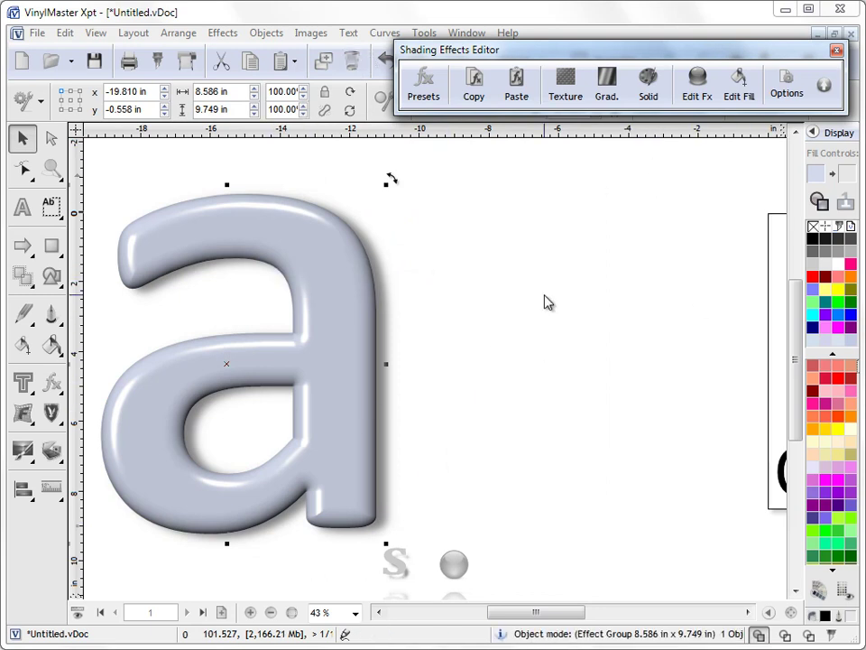
{"action": "left_click", "coordinate": [813, 278]}
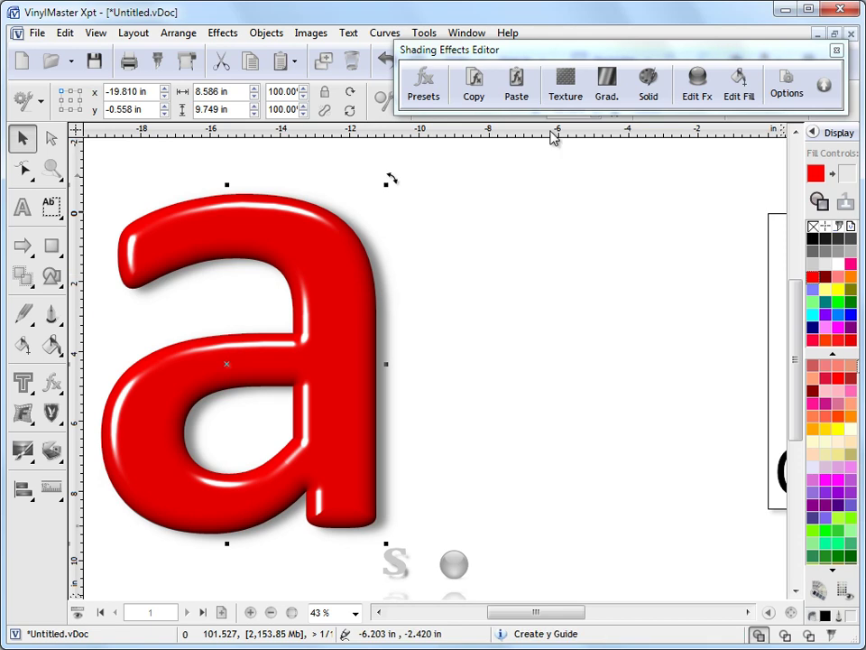
Fill the letter with the Demo_1008 pebble texture and drag the tile handle inward.
{"action": "left_click", "coordinate": [566, 87]}
{"action": "left_click", "coordinate": [512, 285]}
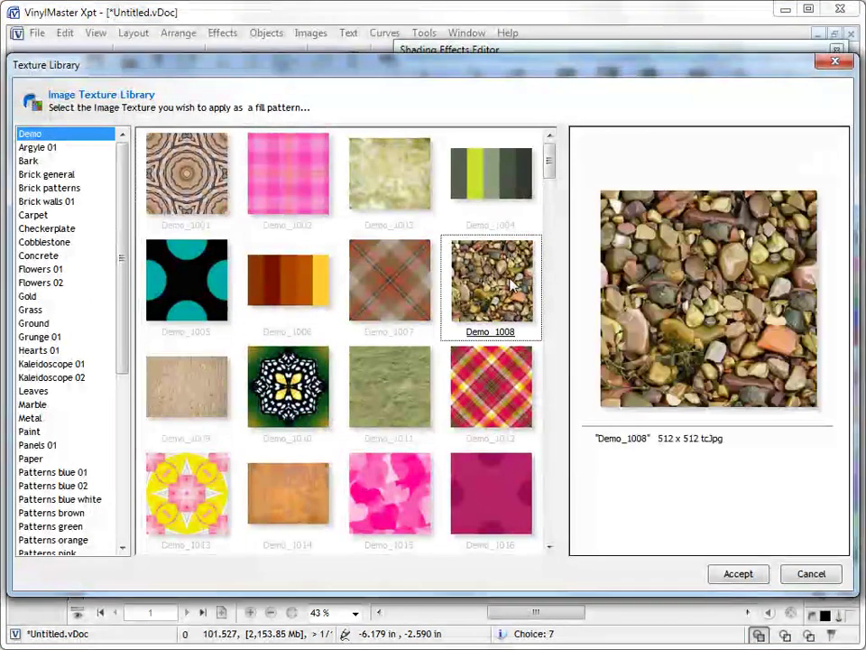
{"action": "left_click", "coordinate": [736, 574]}
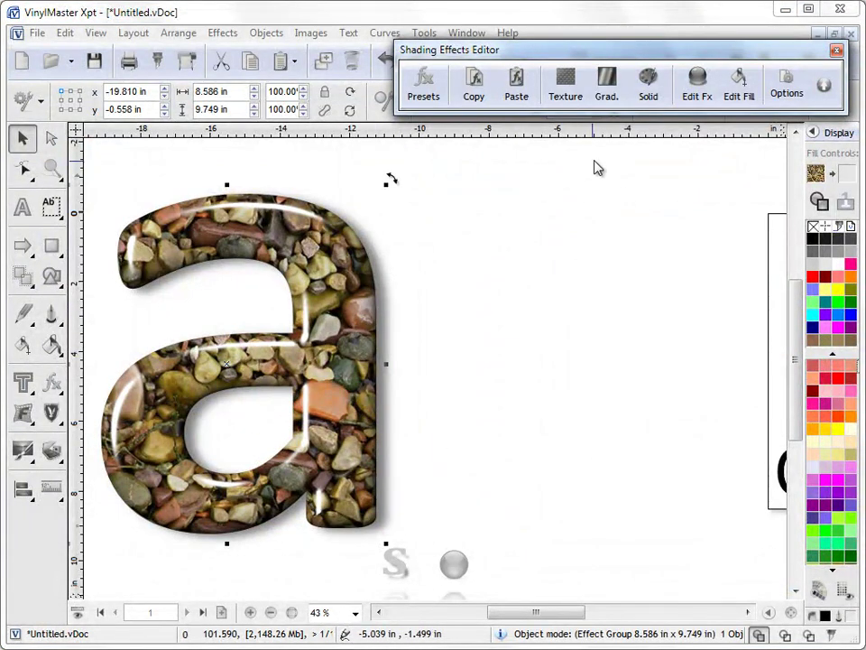
{"action": "left_click", "coordinate": [735, 83]}
{"action": "left_click_drag", "start_coordinate": [275, 391], "coordinate": [232, 349]}
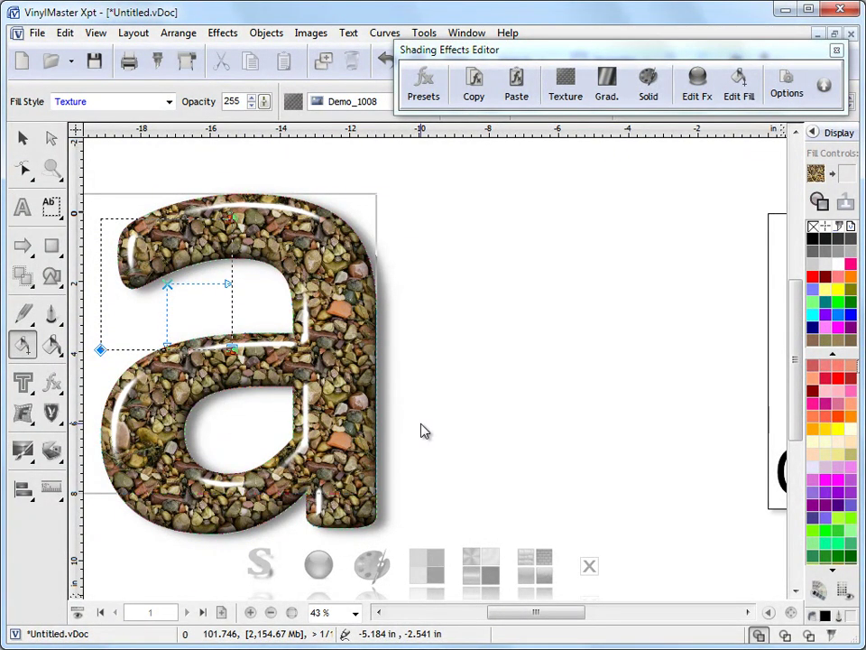
Select the letter 'a' and review its lighting, bevel profile and reflection/bump shading settings.
{"action": "left_click", "coordinate": [21, 138]}
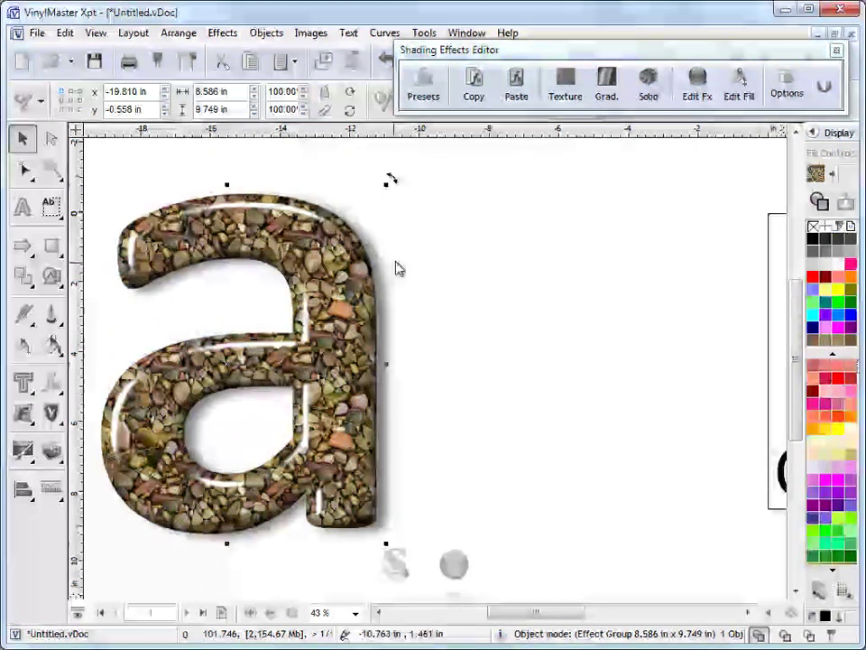
{"action": "left_click", "coordinate": [786, 87]}
{"action": "left_click", "coordinate": [442, 122]}
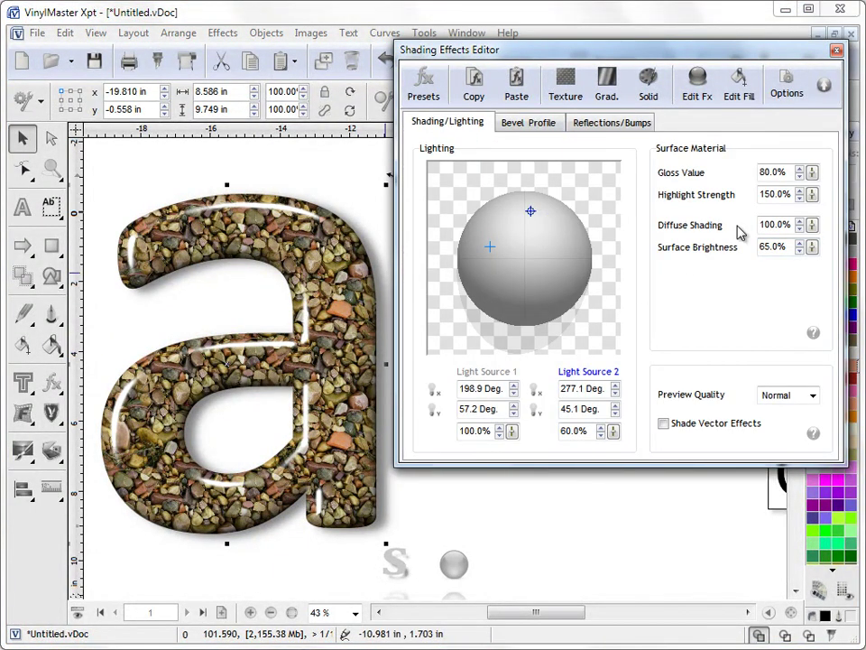
{"action": "left_click", "coordinate": [540, 123]}
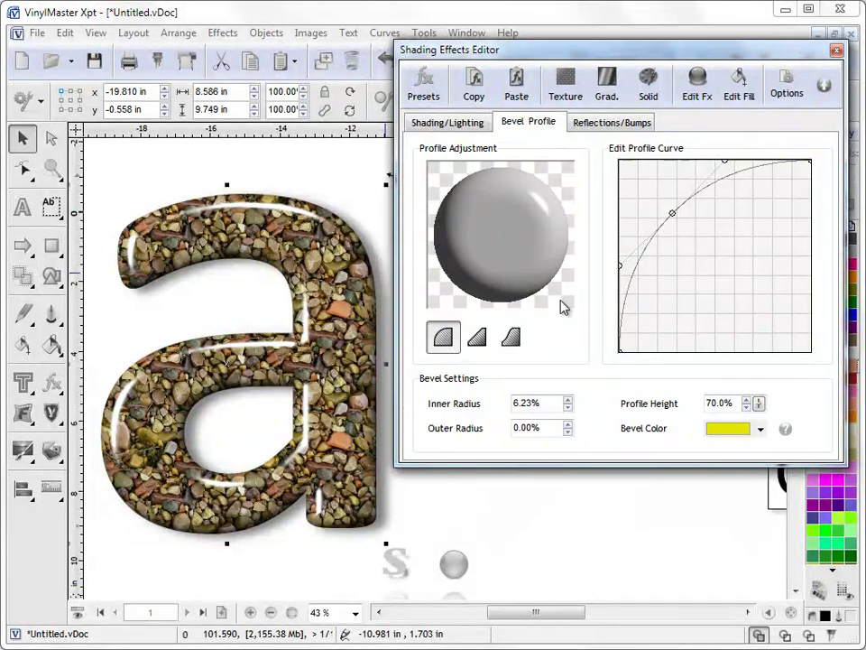
{"action": "left_click", "coordinate": [612, 123]}
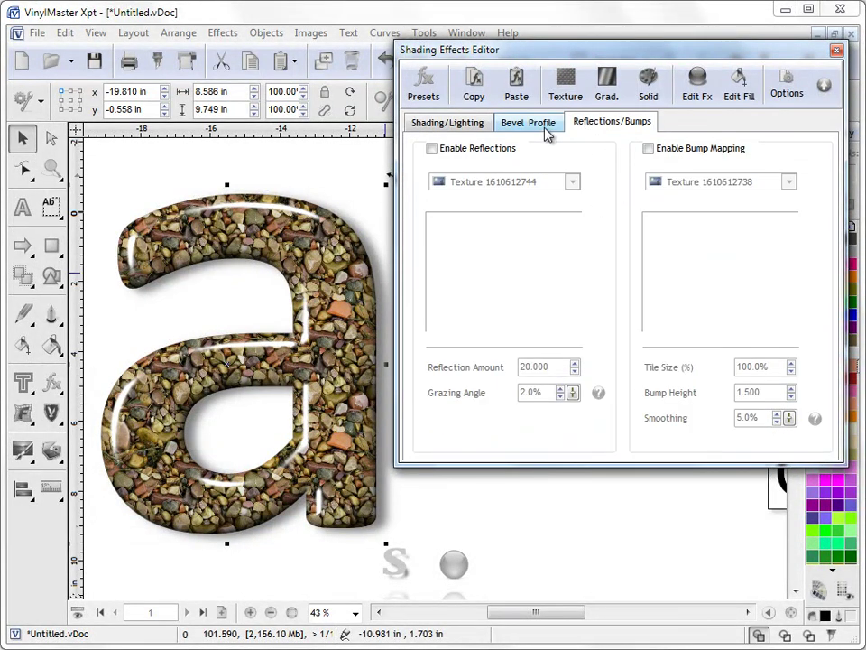
{"action": "left_click", "coordinate": [542, 126]}
{"action": "left_click", "coordinate": [435, 123]}
Apply the Stone 02 preset from the fx Stone presets to the letter 'a'.
{"action": "left_click", "coordinate": [51, 385]}
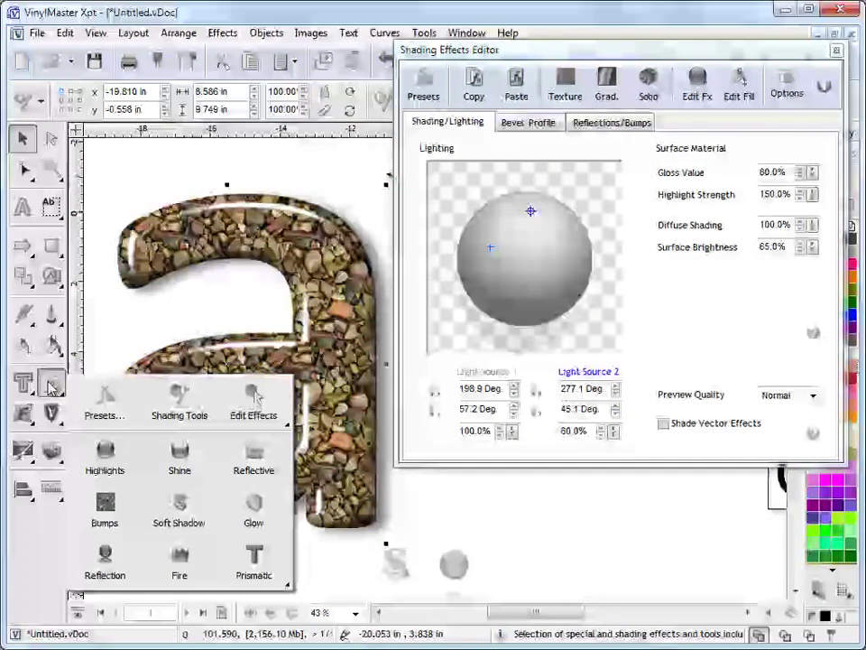
{"action": "left_click", "coordinate": [110, 408]}
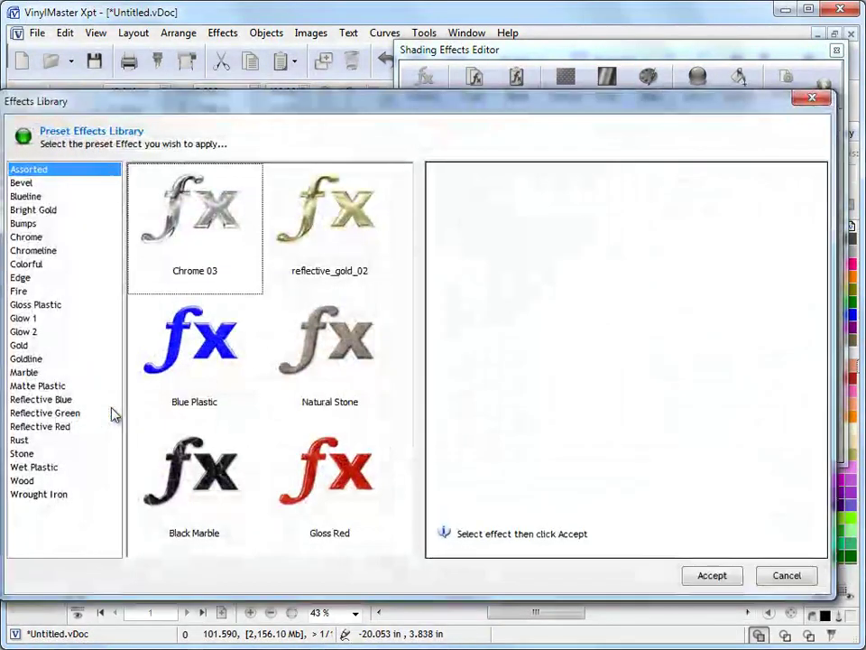
{"action": "left_click", "coordinate": [68, 454]}
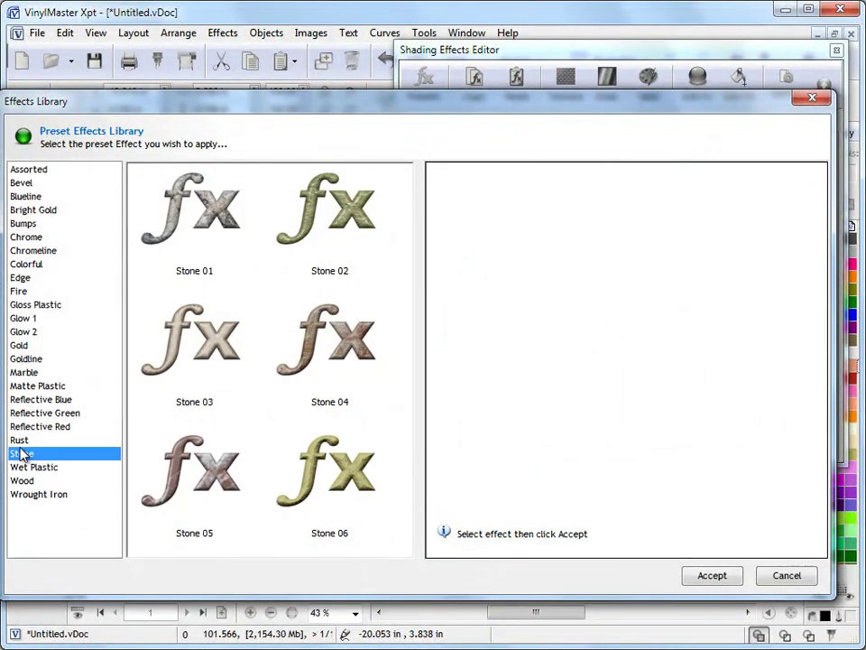
{"action": "left_click", "coordinate": [345, 251]}
{"action": "left_click", "coordinate": [712, 575]}
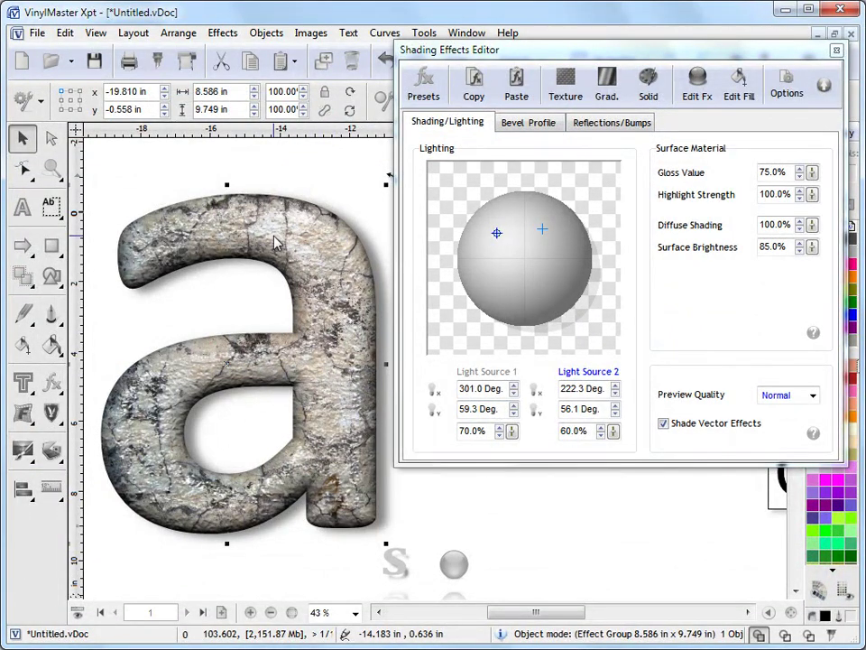
Raise the bump height to 15 in the bump mapping settings.
{"action": "left_click", "coordinate": [596, 122]}
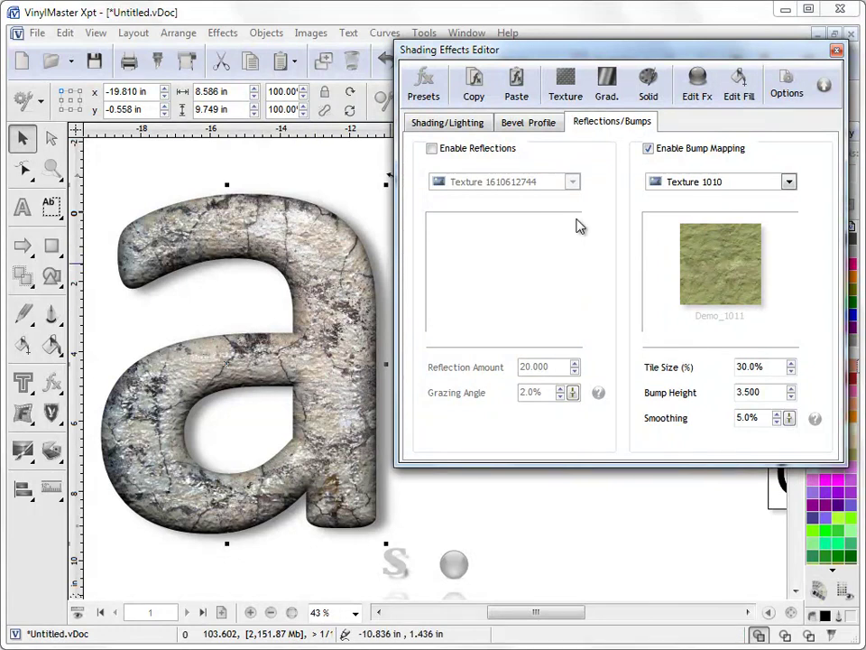
{"action": "double_click", "coordinate": [768, 393]}
{"action": "type", "text": "1"}
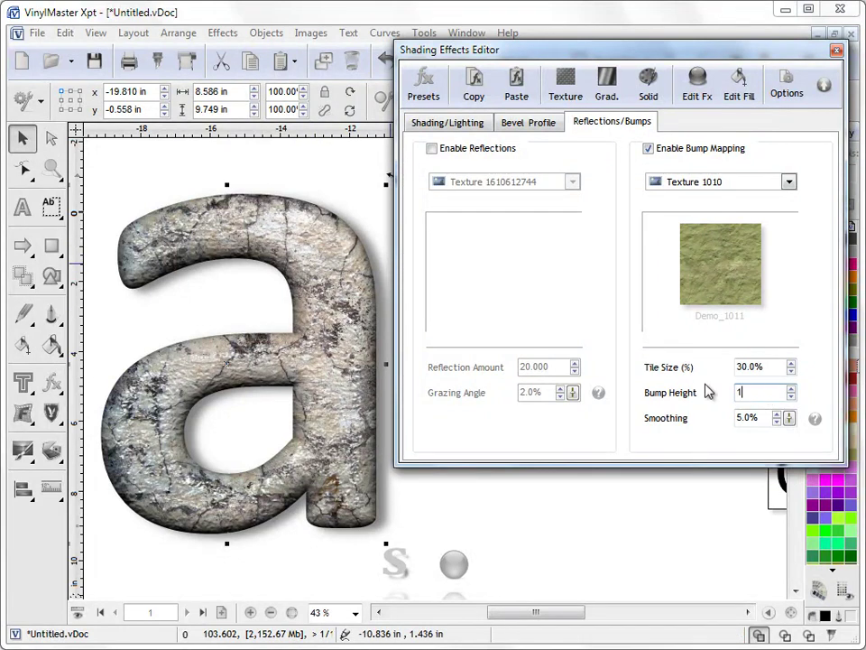
{"action": "type", "text": "5"}
{"action": "key", "text": "Return"}
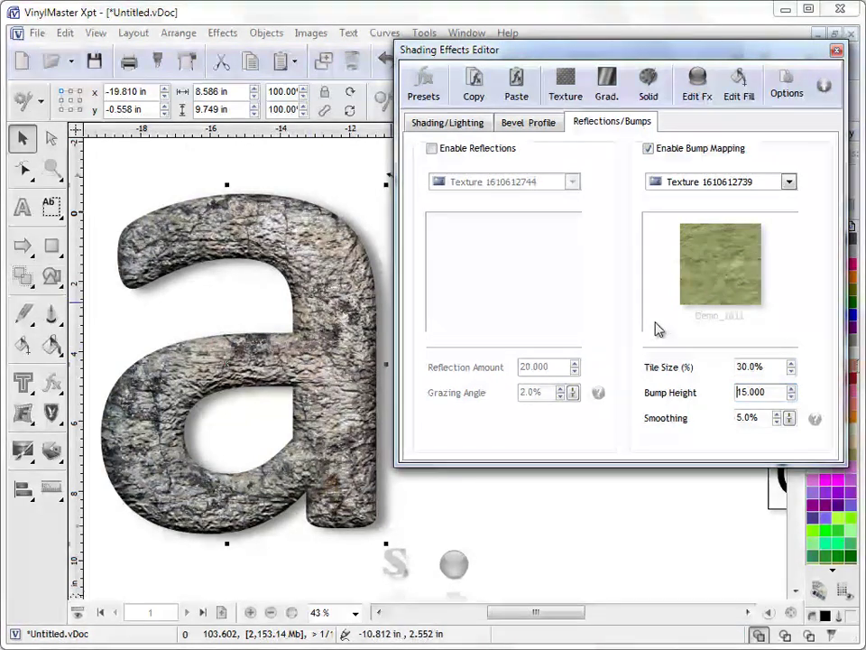
Copy the stone-textured letter 'a' effects and paste them onto the word 'Shading'.
{"action": "left_click", "coordinate": [824, 84]}
{"action": "left_click", "coordinate": [718, 513]}
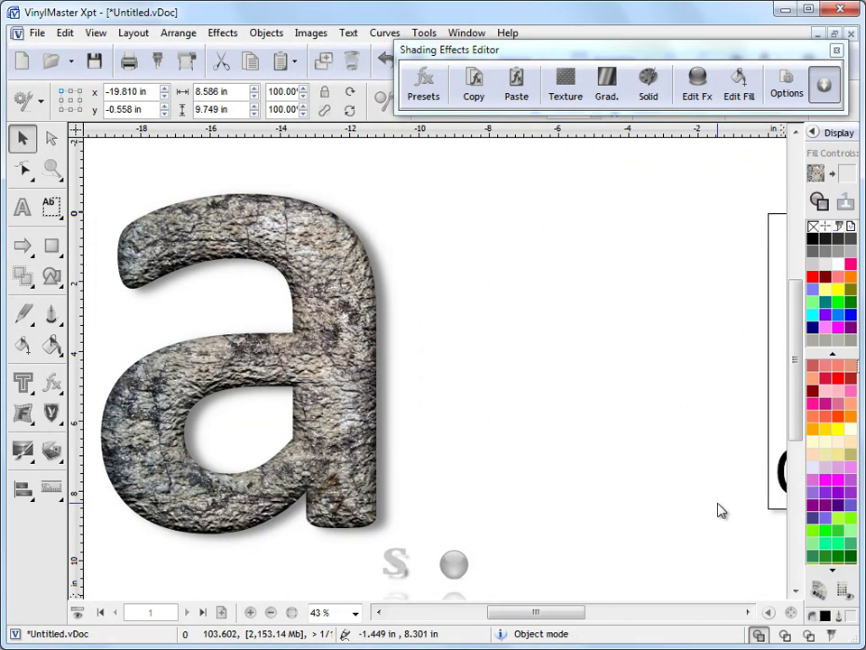
{"action": "scroll", "coordinate": [709, 508], "scroll_direction": "down", "scroll_amount": 2}
{"action": "mouse_move", "coordinate": [428, 395]}
{"action": "left_mouse_down"}
{"action": "mouse_move", "coordinate": [493, 361]}
{"action": "mouse_move", "coordinate": [604, 373]}
{"action": "left_mouse_up"}
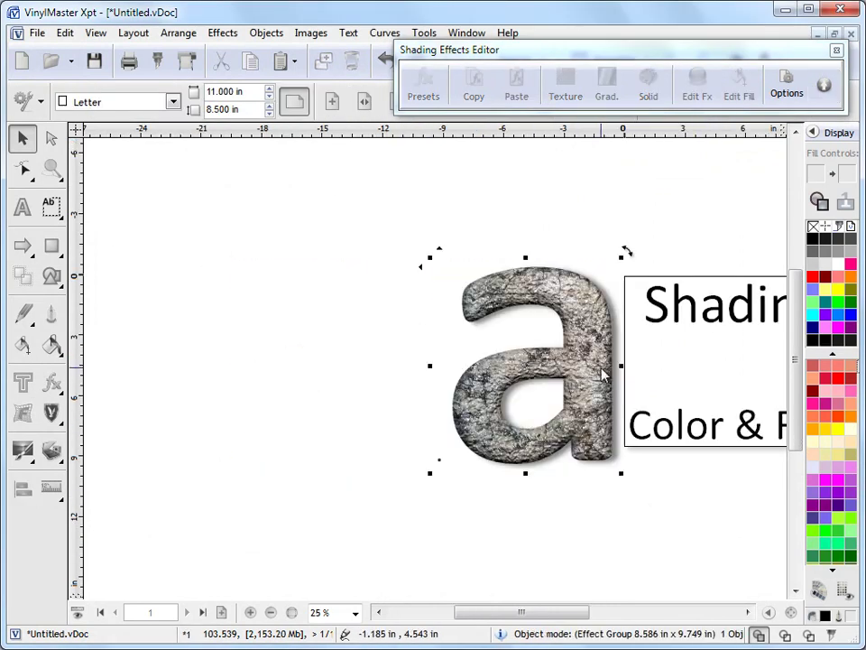
{"action": "left_click_drag", "start_coordinate": [591, 613], "coordinate": [618, 616]}
{"action": "scroll", "coordinate": [655, 460], "scroll_direction": "up", "scroll_amount": 1}
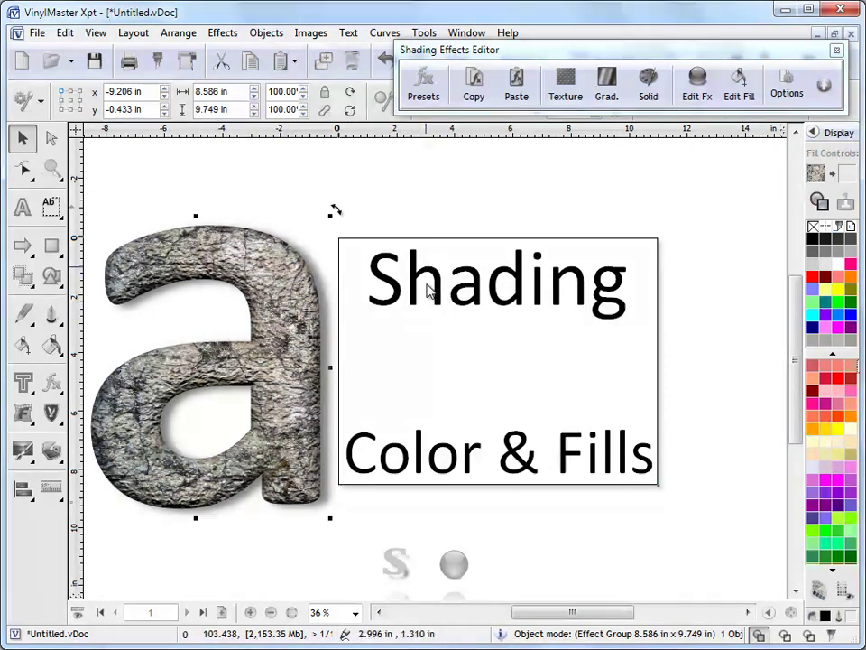
{"action": "left_click", "coordinate": [392, 232]}
{"action": "left_click", "coordinate": [257, 272]}
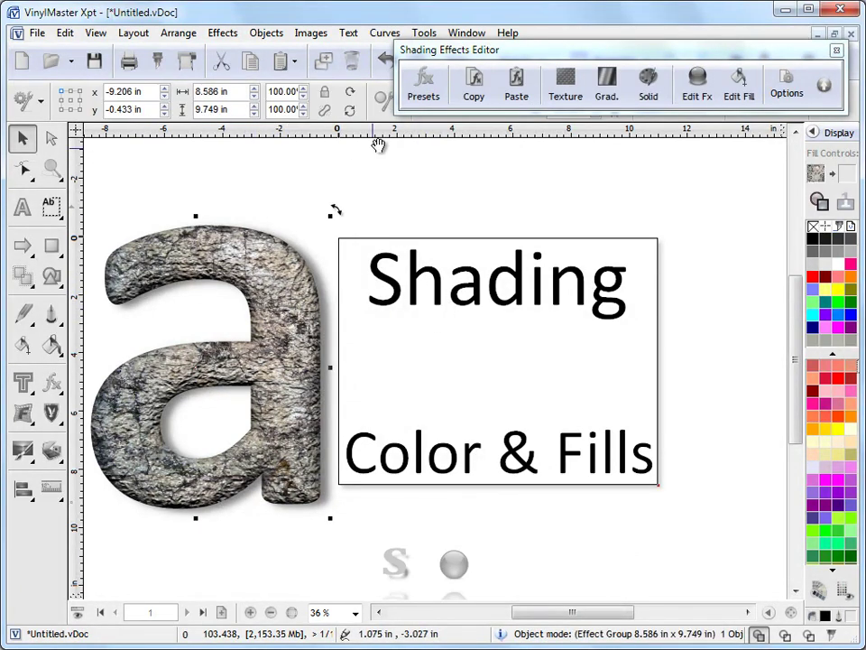
{"action": "left_click", "coordinate": [479, 96]}
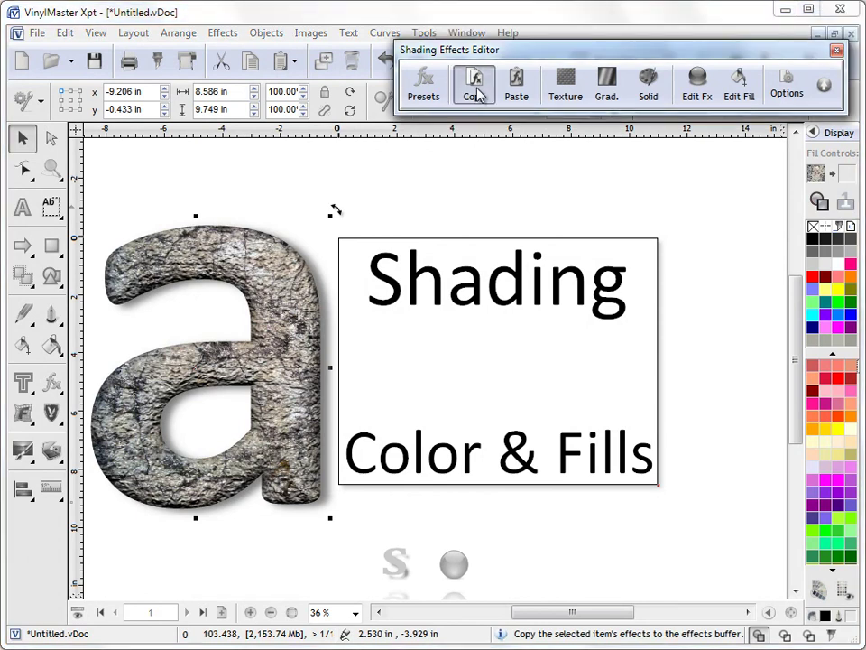
{"action": "left_click", "coordinate": [434, 279]}
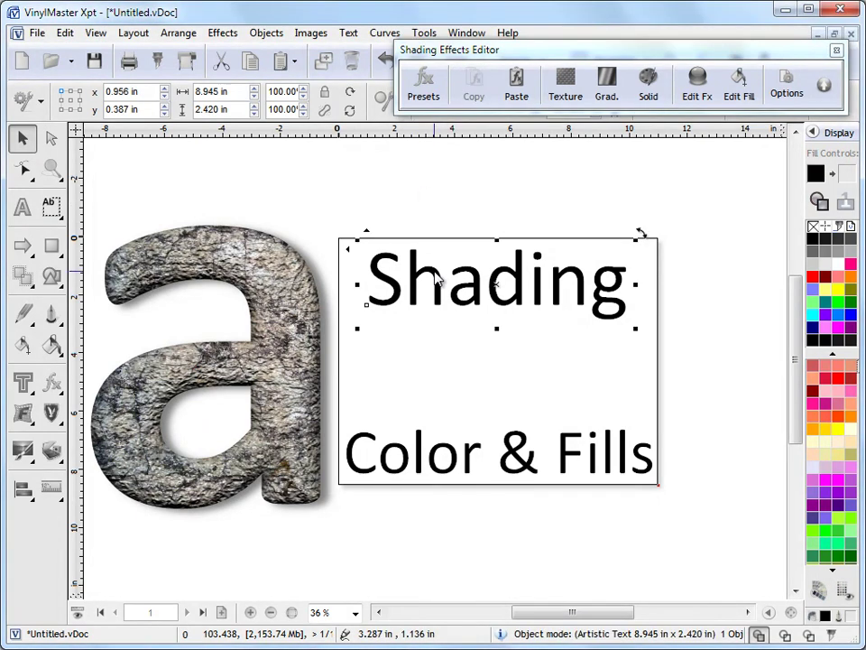
{"action": "left_click", "coordinate": [520, 94]}
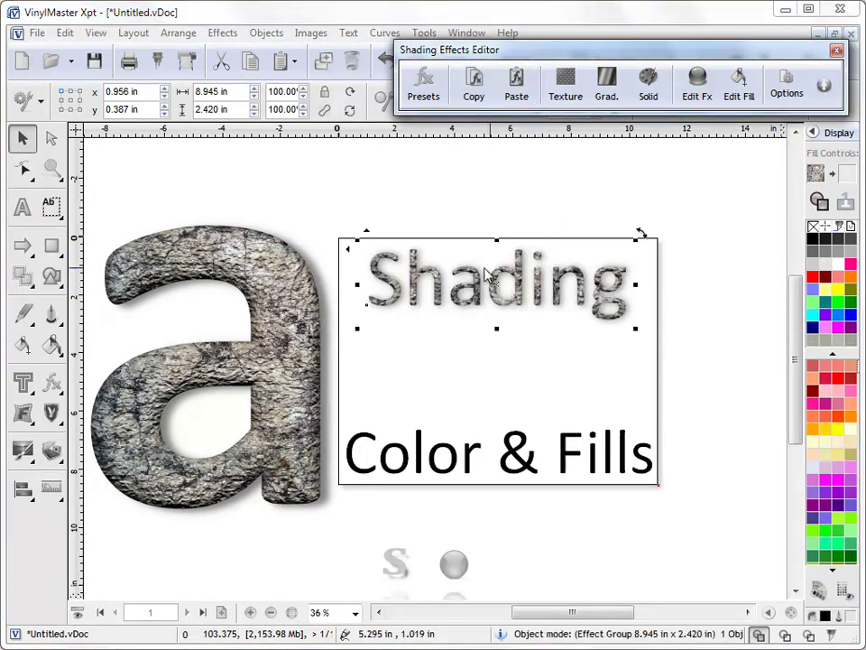
Zoom in on 'Shading' and set its bump height to 3.
{"action": "left_click", "coordinate": [53, 169]}
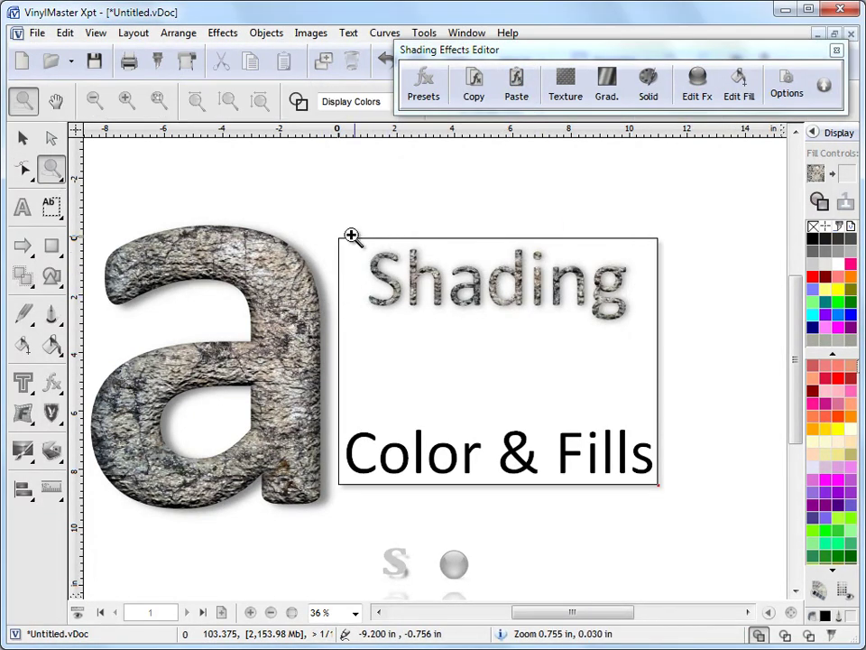
{"action": "left_click_drag", "start_coordinate": [352, 231], "coordinate": [489, 335]}
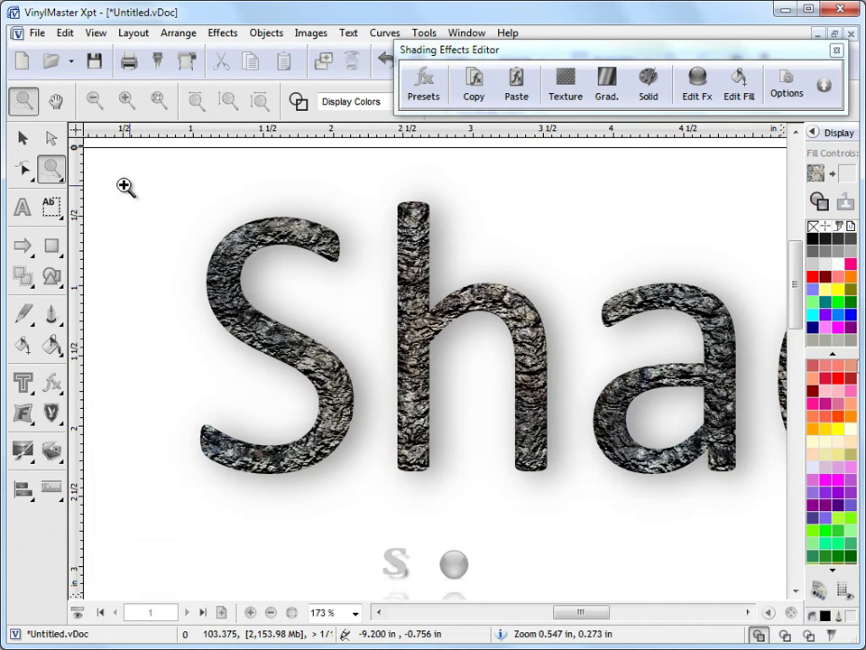
{"action": "left_click", "coordinate": [23, 142]}
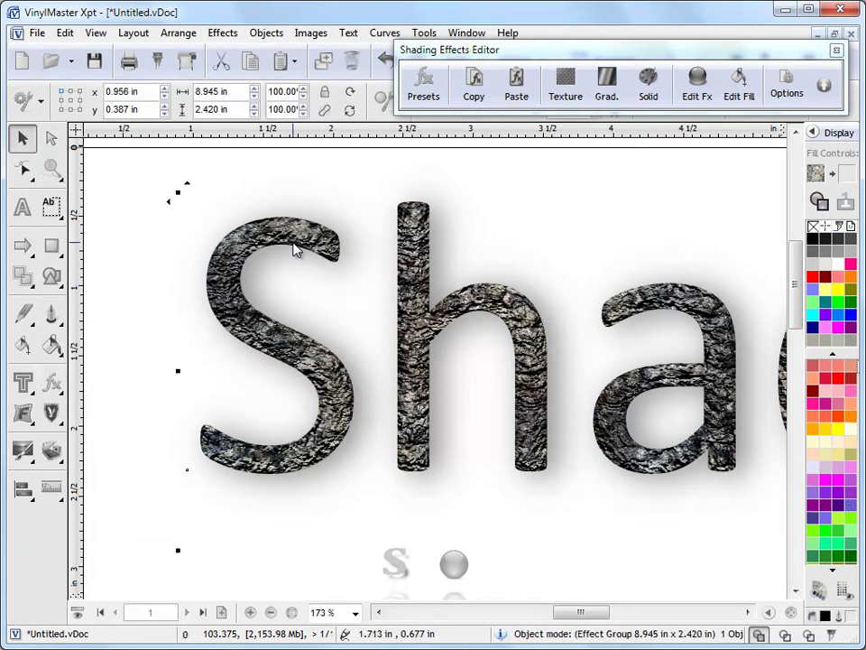
{"action": "left_click", "coordinate": [787, 84]}
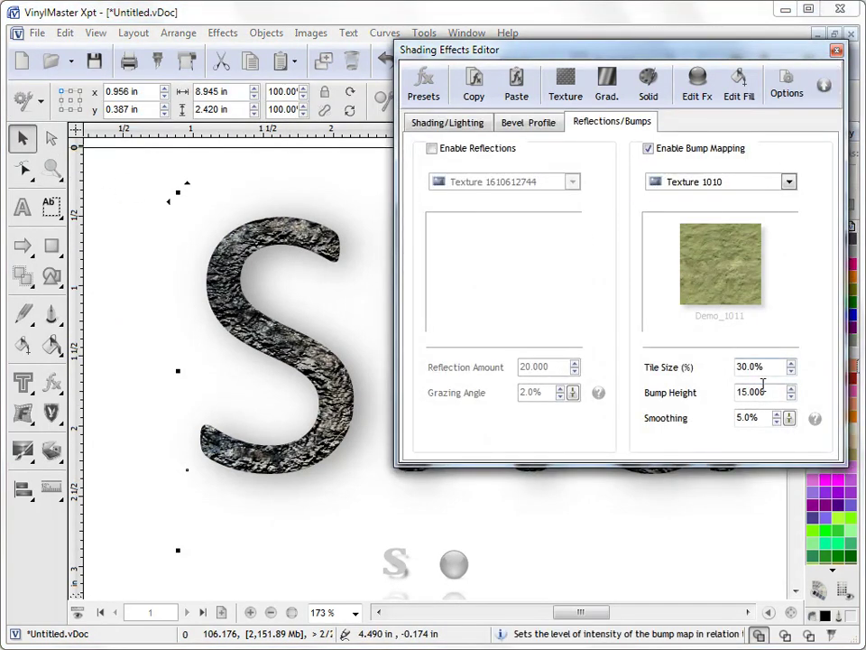
{"action": "left_click_drag", "start_coordinate": [769, 393], "coordinate": [712, 390]}
{"action": "type", "text": "3"}
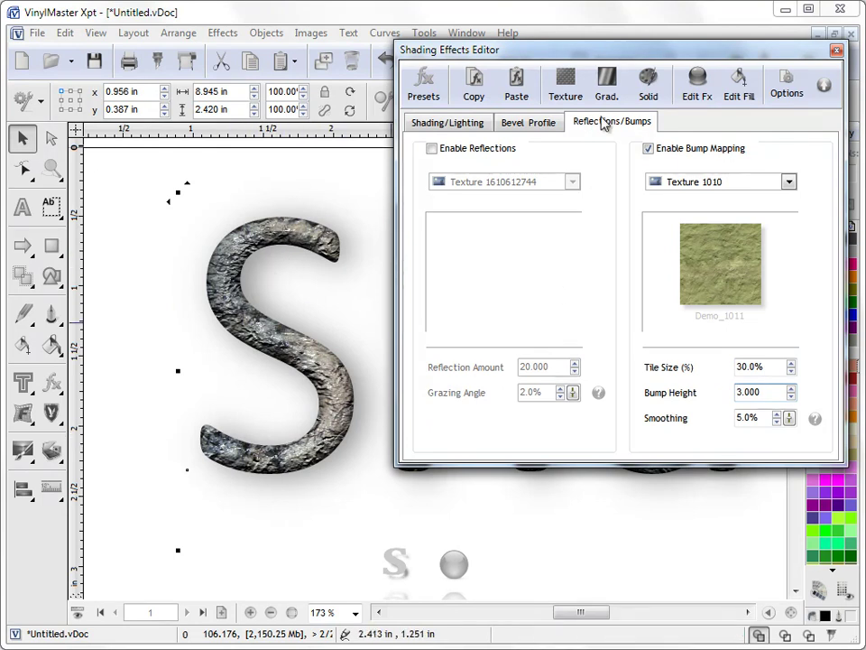
{"action": "key", "text": "ctrl+Tab"}
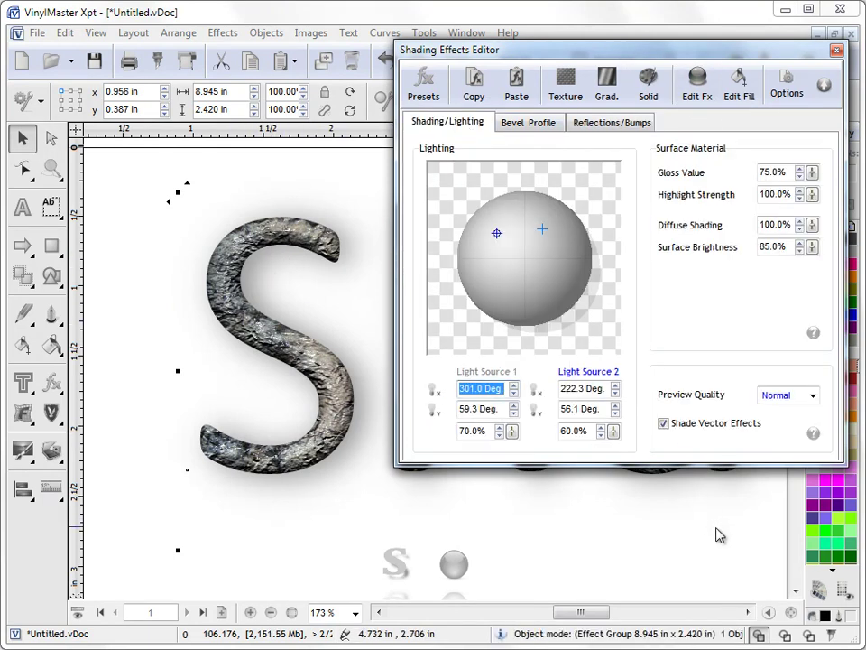
{"action": "left_click_drag", "start_coordinate": [768, 52], "coordinate": [745, 31]}
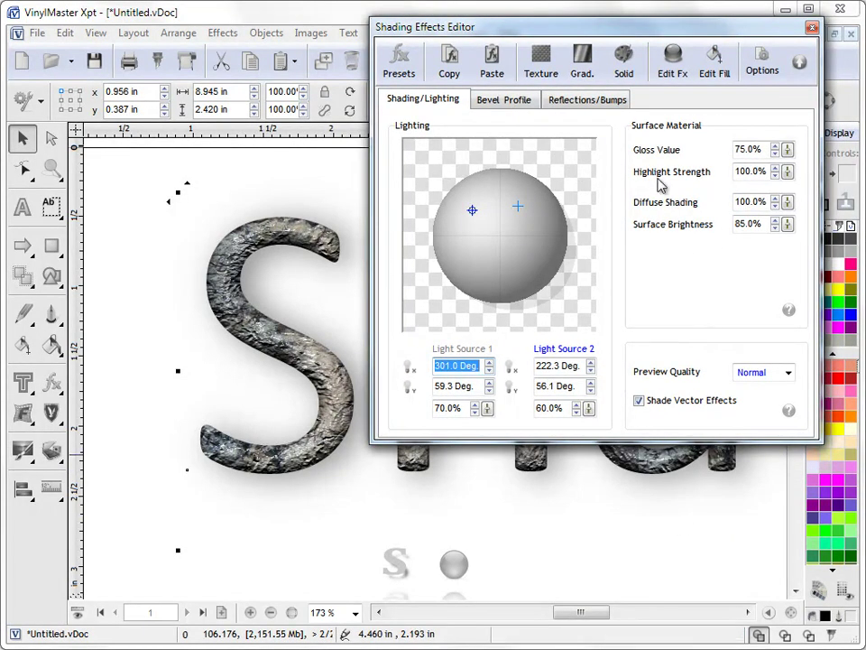
{"action": "key", "text": "ctrl+Tab"}
{"action": "key", "text": "ctrl+Tab"}
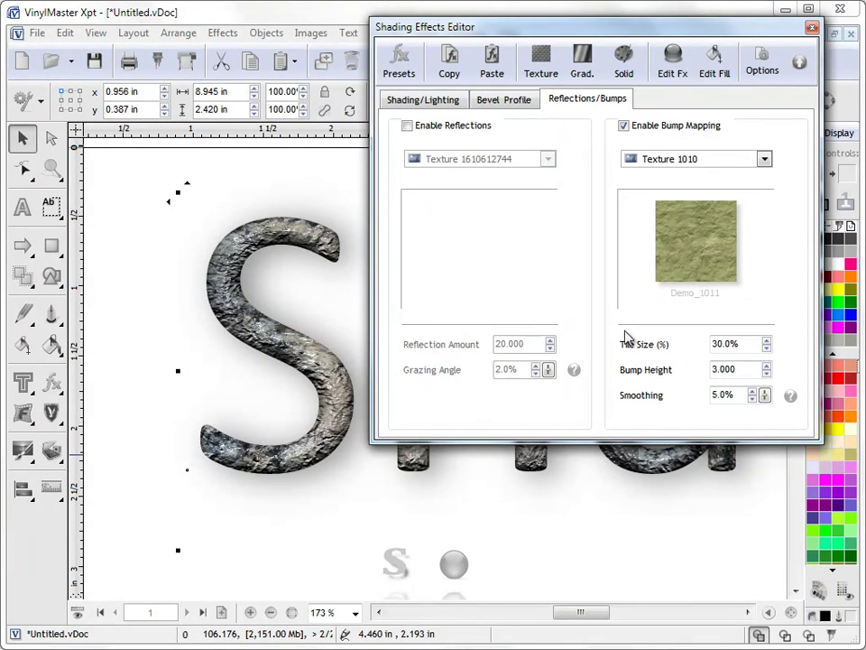
Apply the Stone 06 preset from the fx Stone presets to 'Shading'.
{"action": "left_click", "coordinate": [51, 384]}
{"action": "left_click", "coordinate": [107, 408]}
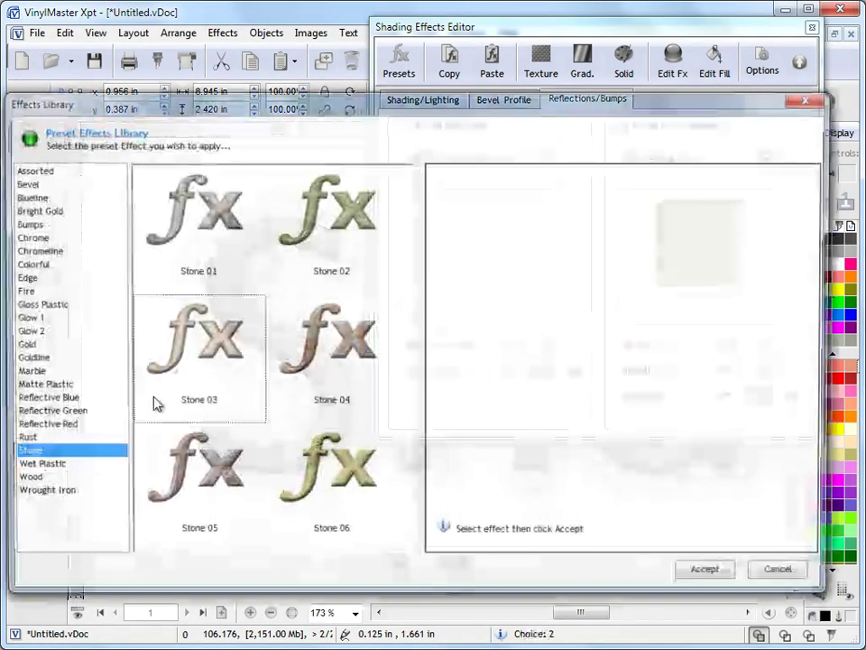
{"action": "left_click", "coordinate": [135, 352]}
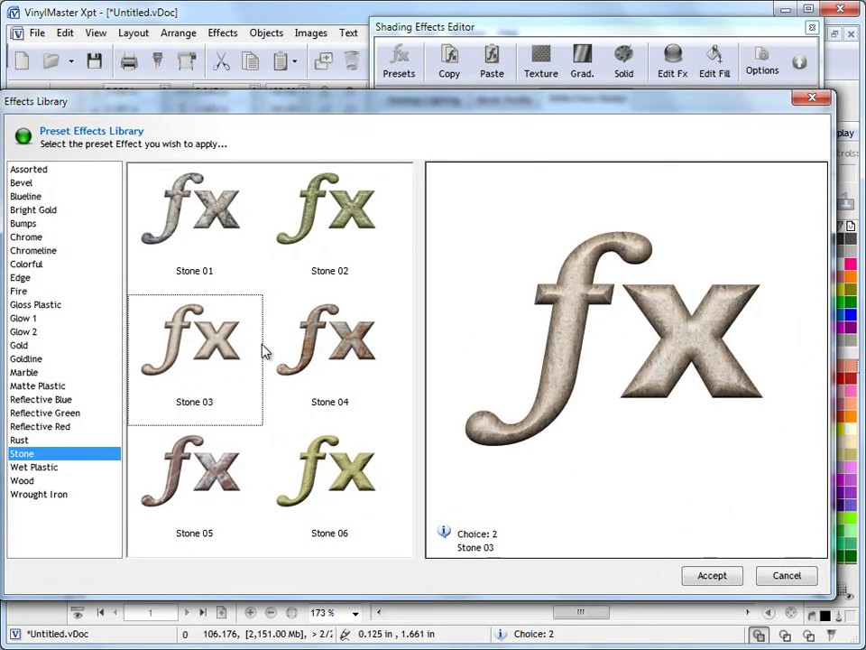
{"action": "left_click", "coordinate": [384, 505]}
{"action": "left_click", "coordinate": [712, 575]}
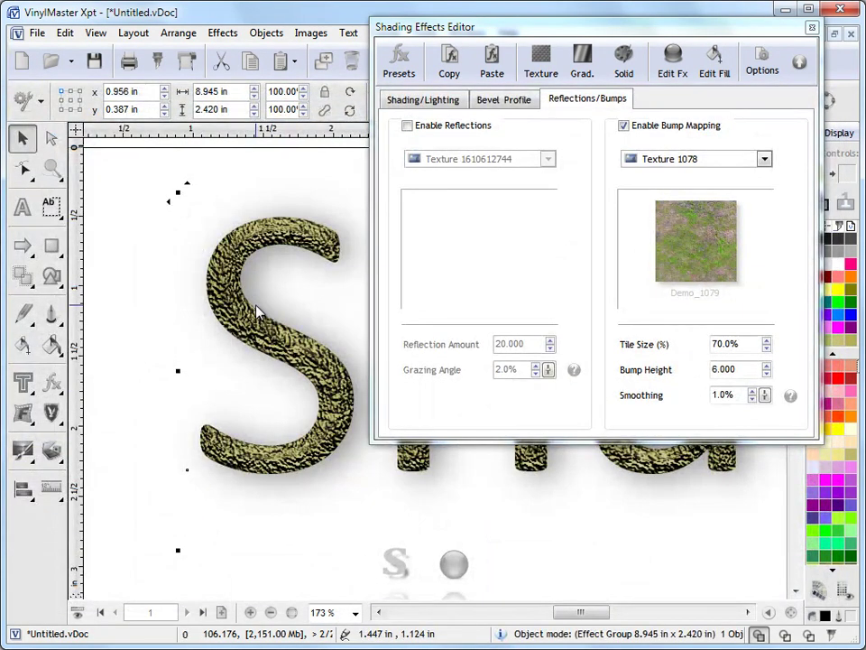